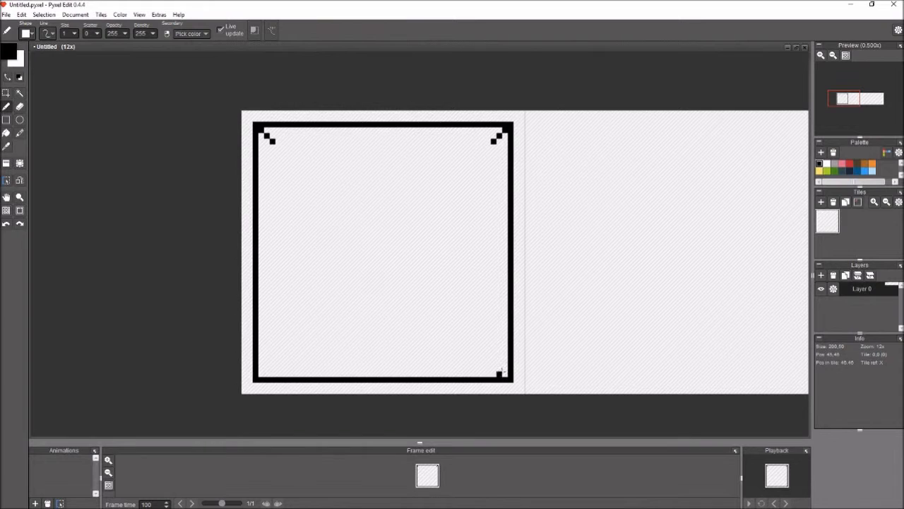
Draw the diagonal lines at the frame's lower corners and outline the inner square in black
{"action": "left_click_drag", "start_coordinate": [497, 368], "coordinate": [506, 376]}
{"action": "mouse_move", "coordinate": [266, 376]}
{"action": "left_mouse_down"}
{"action": "mouse_move", "coordinate": [279, 152]}
{"action": "mouse_move", "coordinate": [484, 146]}
{"action": "mouse_move", "coordinate": [488, 357]}
{"action": "left_mouse_up"}
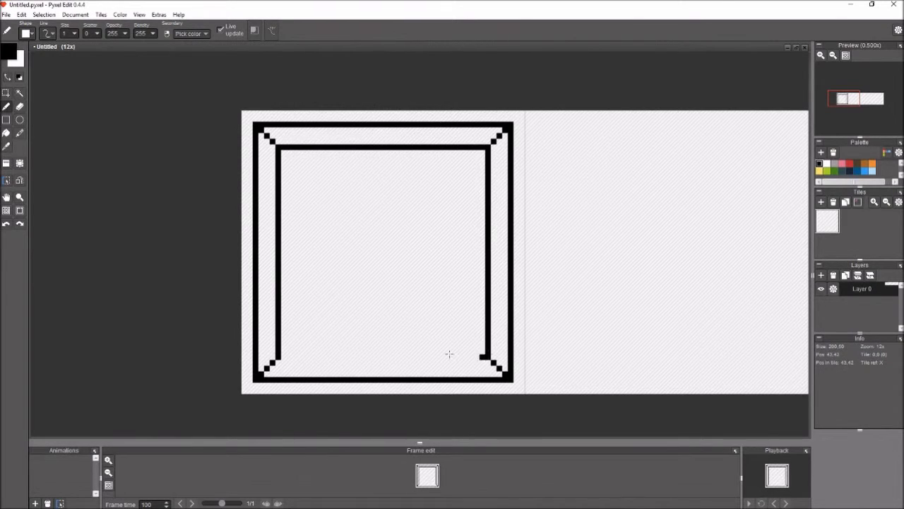
{"action": "left_click", "coordinate": [282, 357], "text": "shift"}
Draw a straight horizontal table line across the lower part of the inner square
{"action": "left_click", "coordinate": [484, 288], "text": "shift"}
{"action": "key", "text": "ctrl+z"}
{"action": "left_click", "coordinate": [282, 272]}
{"action": "left_click", "coordinate": [485, 272], "text": "shift"}
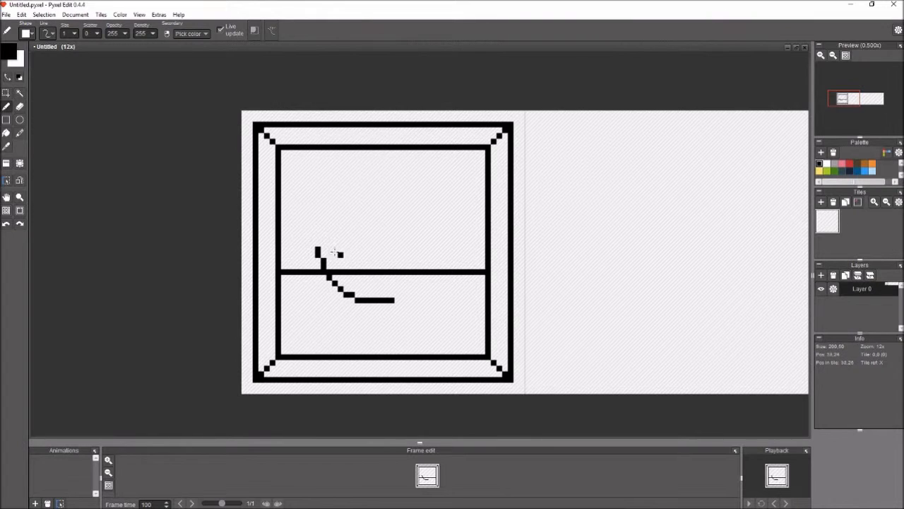
Draw a black bowl outline with a curved base and a flat, round-cornered rim centred over the table line
{"action": "left_click_drag", "start_coordinate": [316, 248], "coordinate": [422, 249]}
{"action": "key", "text": "ctrl+z"}
{"action": "left_click_drag", "start_coordinate": [429, 280], "coordinate": [406, 301]}
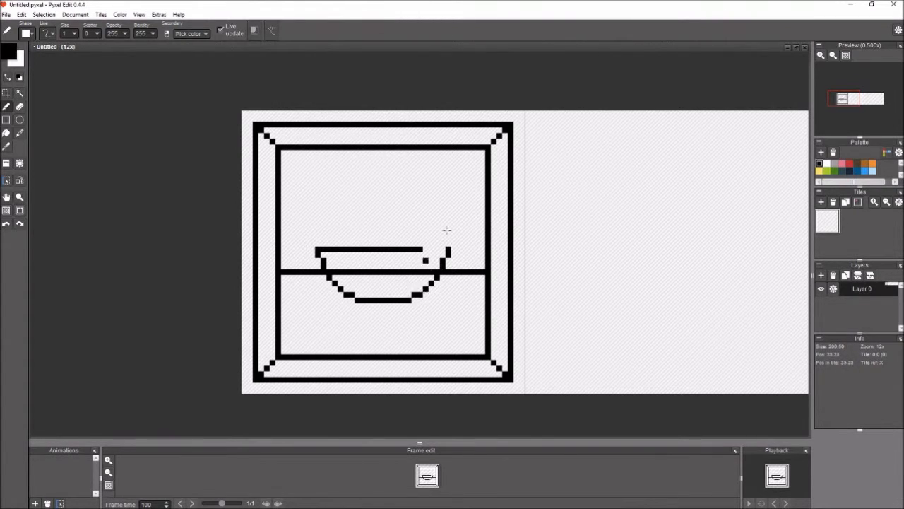
{"action": "key", "text": "ctrl+z"}
{"action": "key", "text": "ctrl+z"}
{"action": "key", "text": "ctrl+z"}
{"action": "key", "text": "ctrl+z"}
{"action": "key", "text": "ctrl+z"}
{"action": "key", "text": "ctrl+y"}
{"action": "key", "text": "ctrl+y"}
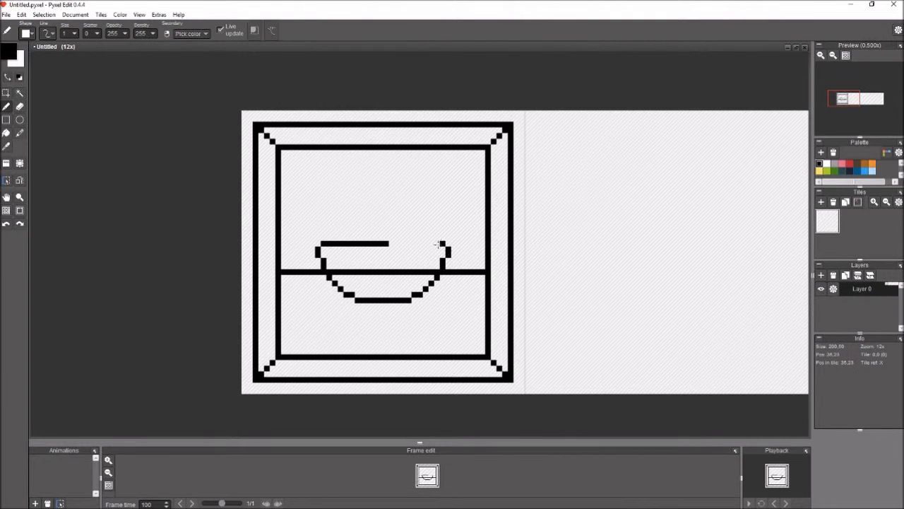
{"action": "key", "text": "ctrl+y"}
Move the bowl and table line down a few pixels, and erase the table line inside the bowl
{"action": "key", "text": "m"}
{"action": "left_click_drag", "start_coordinate": [278, 212], "coordinate": [489, 322]}
{"action": "key", "text": "Down"}
{"action": "key", "text": "Down"}
{"action": "key", "text": "e"}
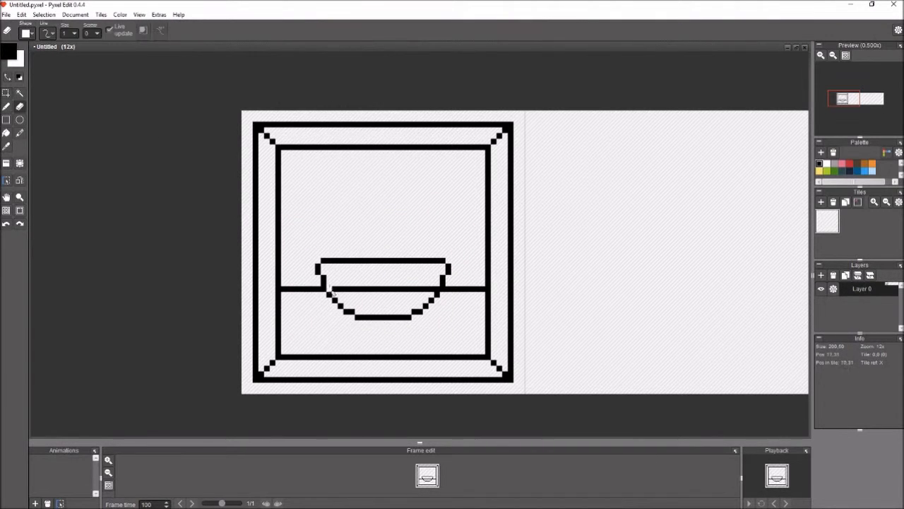
{"action": "key", "text": "ctrl+z"}
{"action": "left_click_drag", "start_coordinate": [331, 289], "coordinate": [440, 290]}
Draw a curved banana outline rising from the left end of the bowl's rim
{"action": "key", "text": "b"}
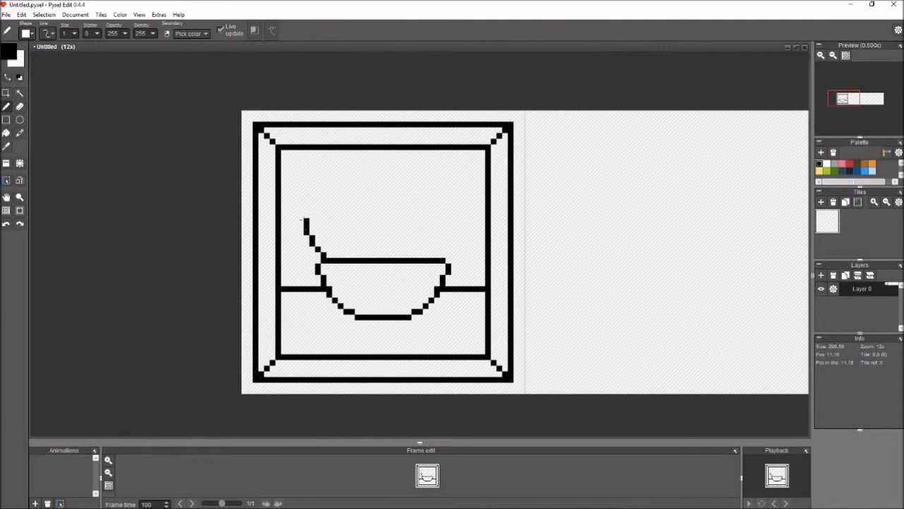
{"action": "left_click_drag", "start_coordinate": [315, 223], "coordinate": [336, 243]}
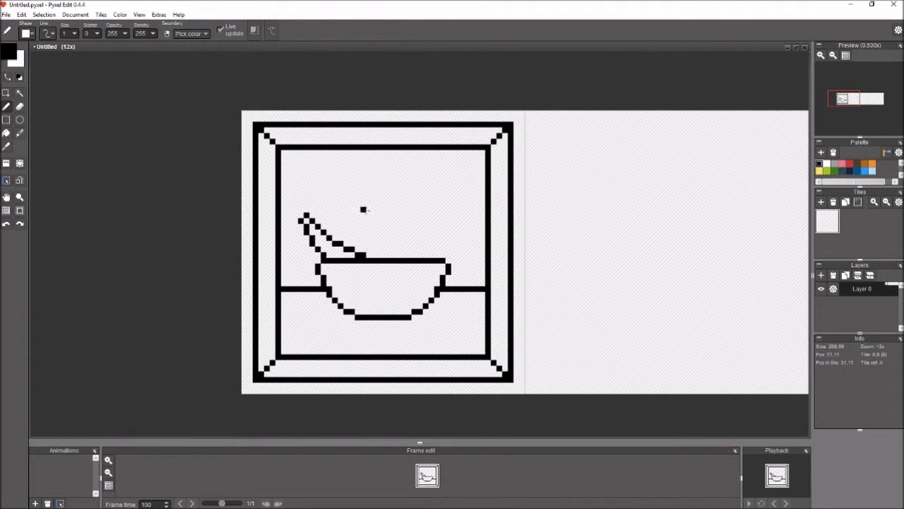
{"action": "mouse_move", "coordinate": [308, 210]}
{"action": "left_mouse_down"}
{"action": "mouse_move", "coordinate": [320, 227]}
{"action": "mouse_move", "coordinate": [301, 237]}
{"action": "mouse_move", "coordinate": [309, 210]}
{"action": "left_mouse_up"}
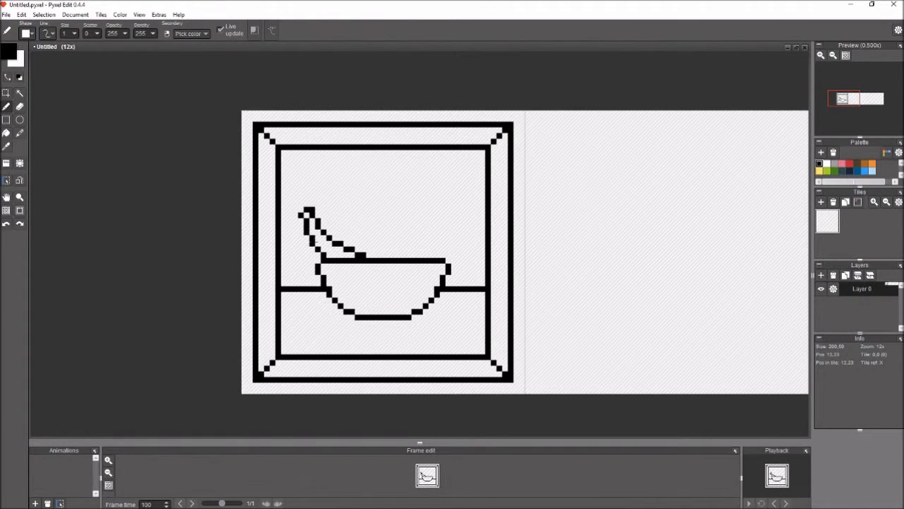
Draw a circle about 8 pixels wide on empty canvas and place it behind the middle of the bowl's rim
{"action": "left_click", "coordinate": [821, 55]}
{"action": "key", "text": "ctrl+v"}
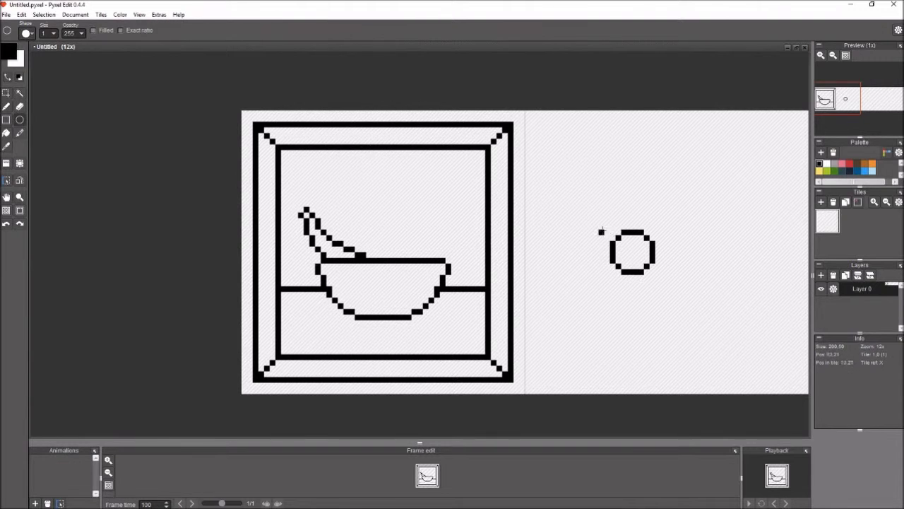
{"action": "left_click_drag", "start_coordinate": [631, 250], "coordinate": [366, 251]}
{"action": "key", "text": "Escape"}
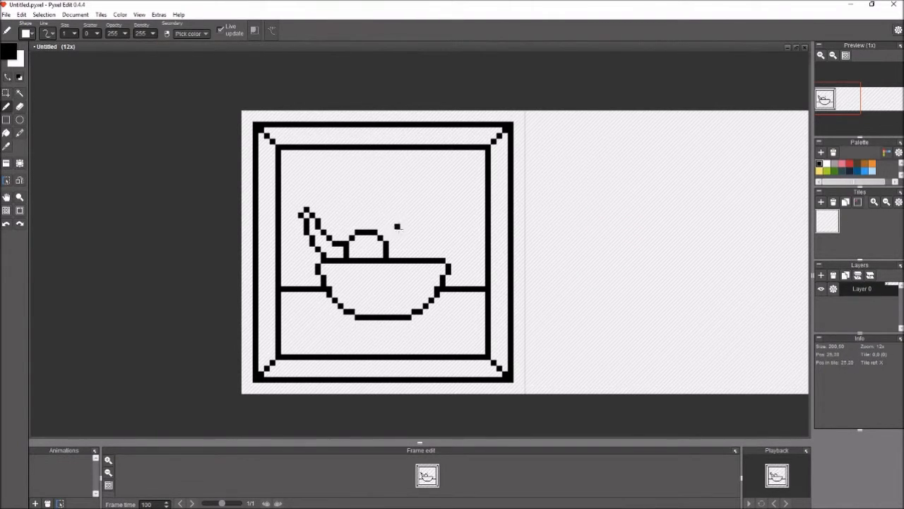
Paste a second round fruit behind the right end of the bowl's rim
{"action": "mouse_move", "coordinate": [615, 247]}
{"action": "left_mouse_down"}
{"action": "mouse_move", "coordinate": [660, 283]}
{"action": "mouse_move", "coordinate": [425, 257]}
{"action": "left_mouse_up"}
{"action": "key", "text": "ctrl+z"}
{"action": "key", "text": "ctrl+v"}
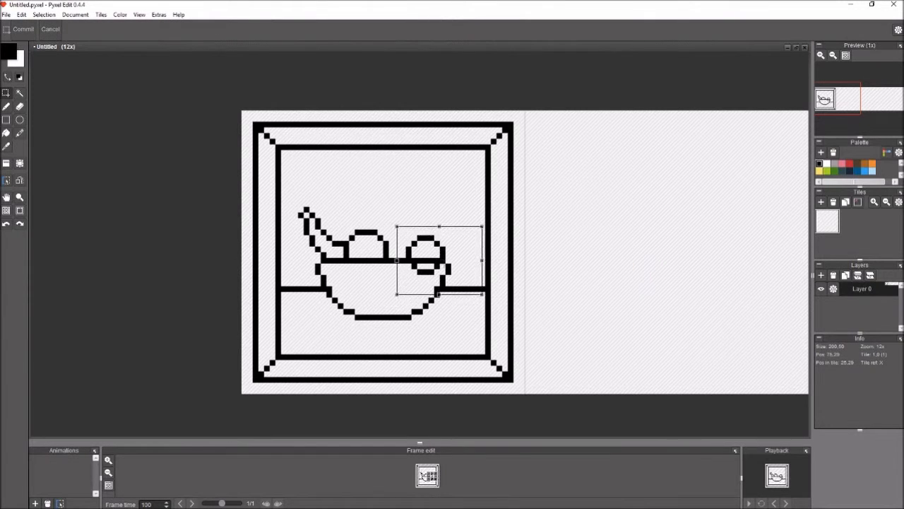
{"action": "key", "text": "Escape"}
Nudge the left banana downward and add a horizontally mirrored copy of it between the two round fruits
{"action": "left_click_drag", "start_coordinate": [293, 195], "coordinate": [342, 257]}
{"action": "key", "text": "Down"}
{"action": "key", "text": "Down"}
{"action": "key", "text": "ctrl+c"}
{"action": "key", "text": "ctrl+v"}
{"action": "left_click_drag", "start_coordinate": [326, 245], "coordinate": [412, 246]}
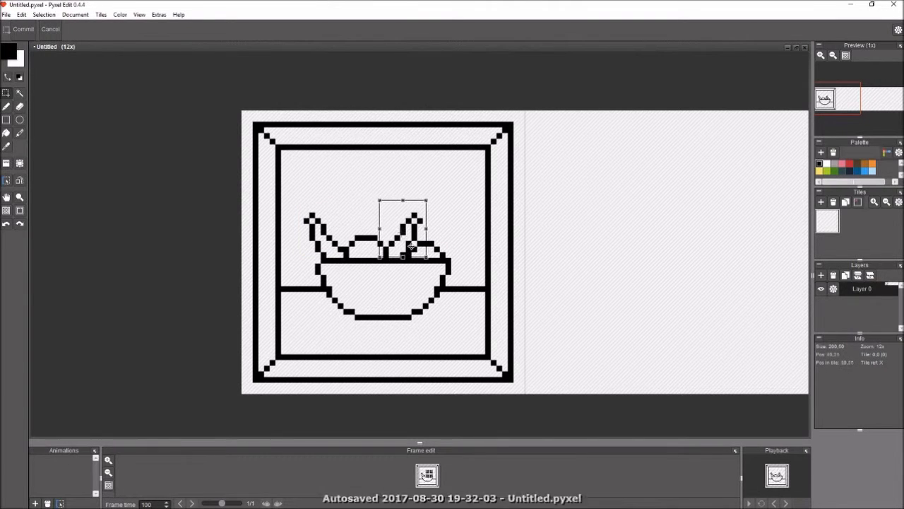
{"action": "key", "text": "h"}
{"action": "key", "text": "Return"}
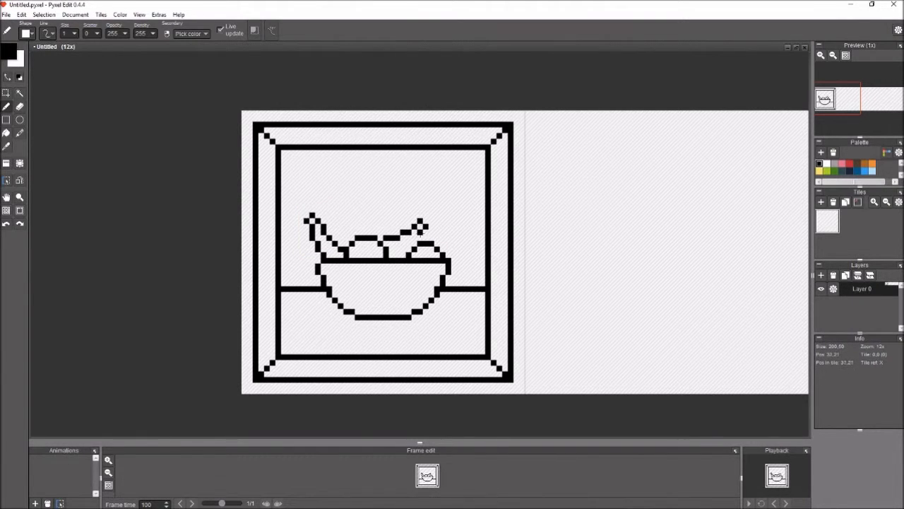
Reshape the right banana's outline, and add an upright banana in the middle and a small round fruit behind
{"action": "key", "text": "ctrl+z"}
{"action": "key", "text": "ctrl+z"}
{"action": "key", "text": "e"}
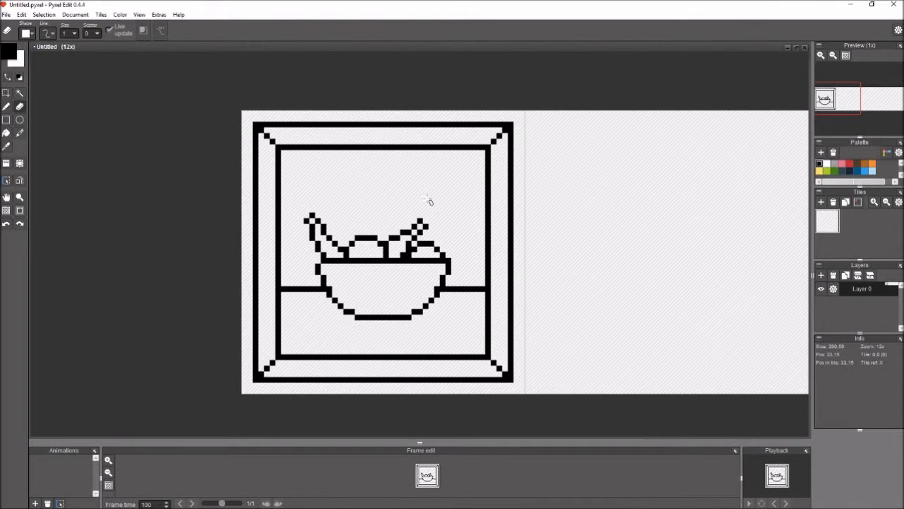
{"action": "key", "text": "b"}
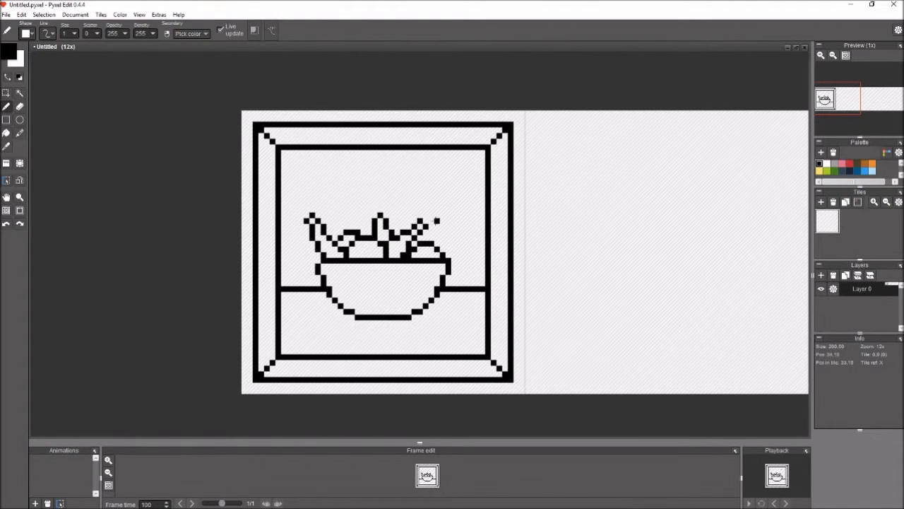
{"action": "key", "text": "e"}
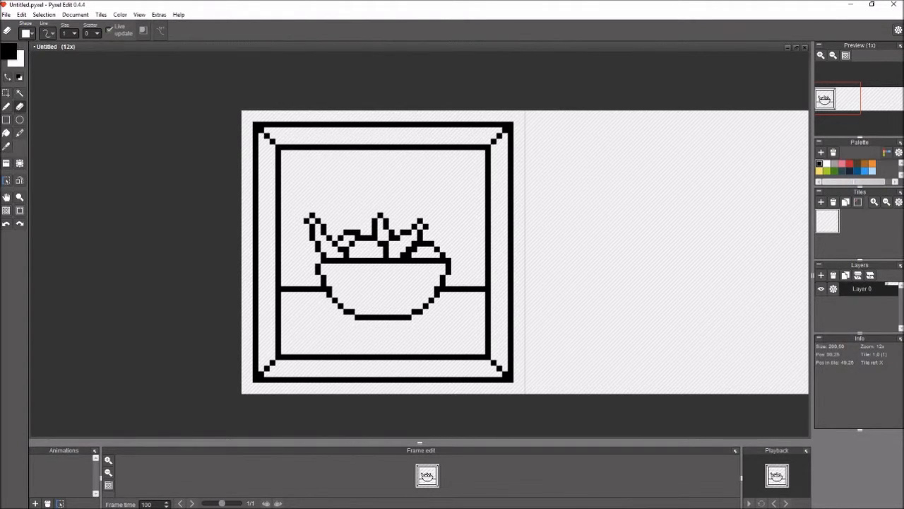
Cut off the tip of the left banana and redraw it shorter
{"action": "key", "text": "m"}
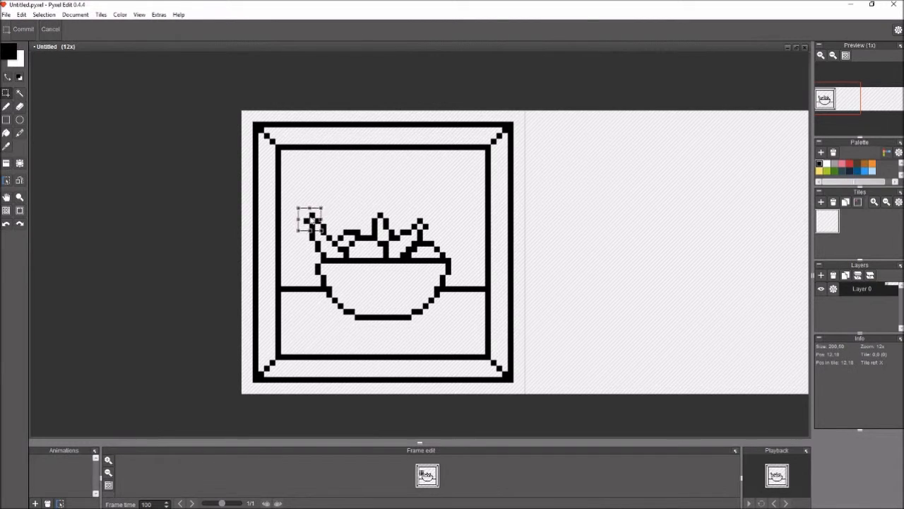
{"action": "key", "text": "Delete"}
{"action": "key", "text": "e"}
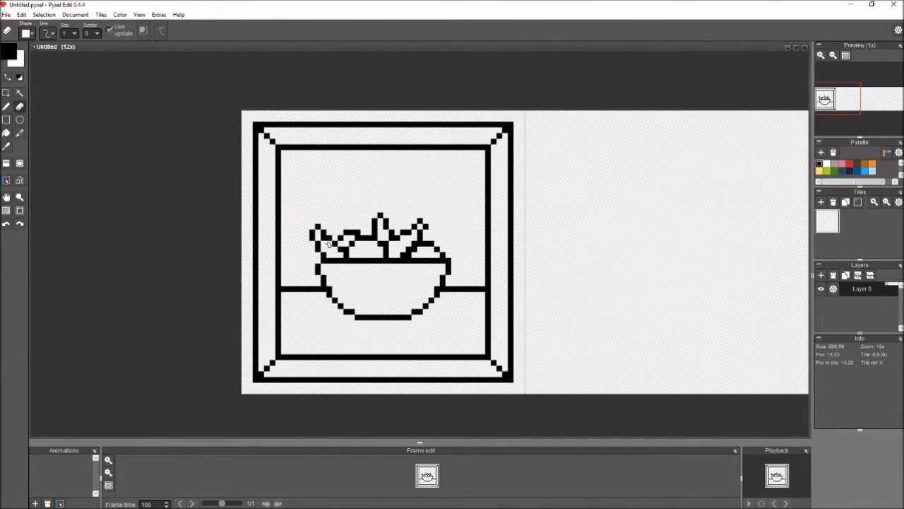
Select the bananas and neighbouring fruit outlines and move them one pixel to the right
{"action": "key", "text": "m"}
{"action": "left_click_drag", "start_coordinate": [309, 192], "coordinate": [384, 261]}
{"action": "left_click_drag", "start_coordinate": [346, 233], "coordinate": [353, 233]}
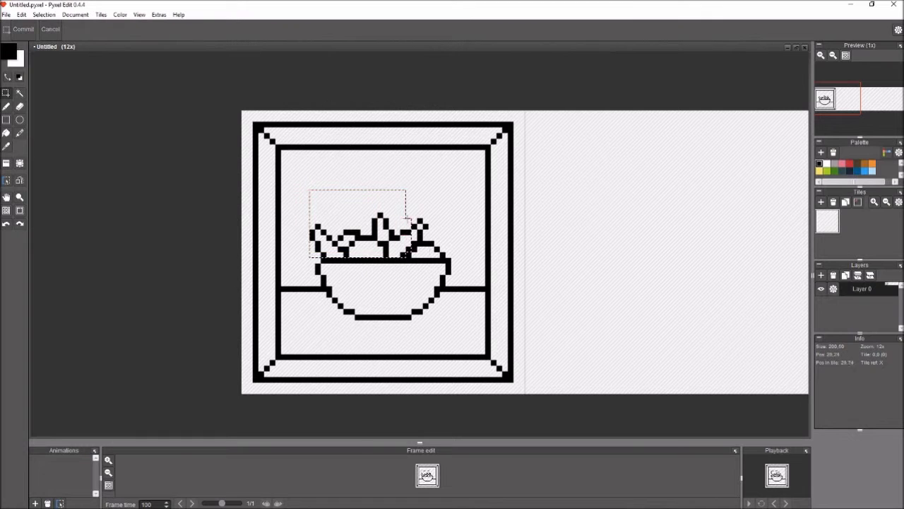
Clean up the right banana's outline by adding and erasing single pixels along its tip and upper edge
{"action": "key", "text": "b"}
{"action": "left_click", "coordinate": [428, 223]}
{"action": "key", "text": "e"}
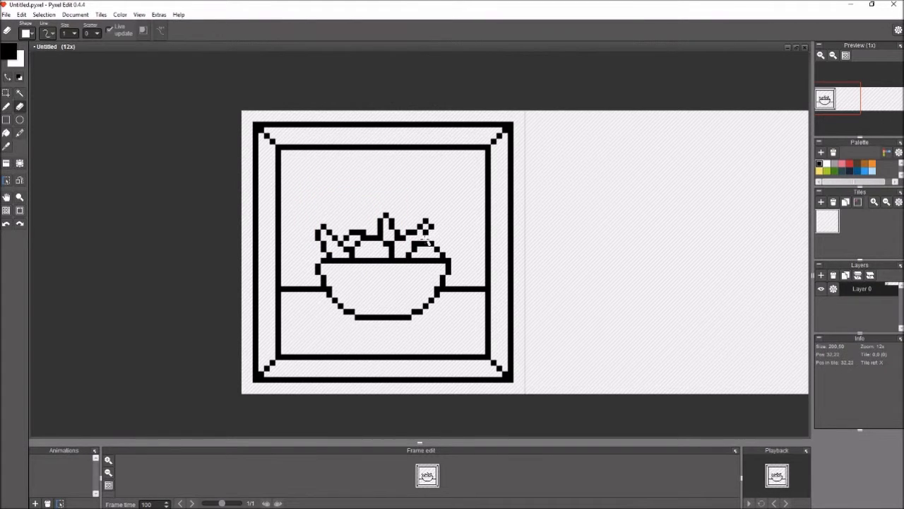
{"action": "key", "text": "b"}
{"action": "left_click", "coordinate": [416, 227]}
{"action": "left_click", "coordinate": [404, 233]}
{"action": "key", "text": "e"}
{"action": "key", "text": "b"}
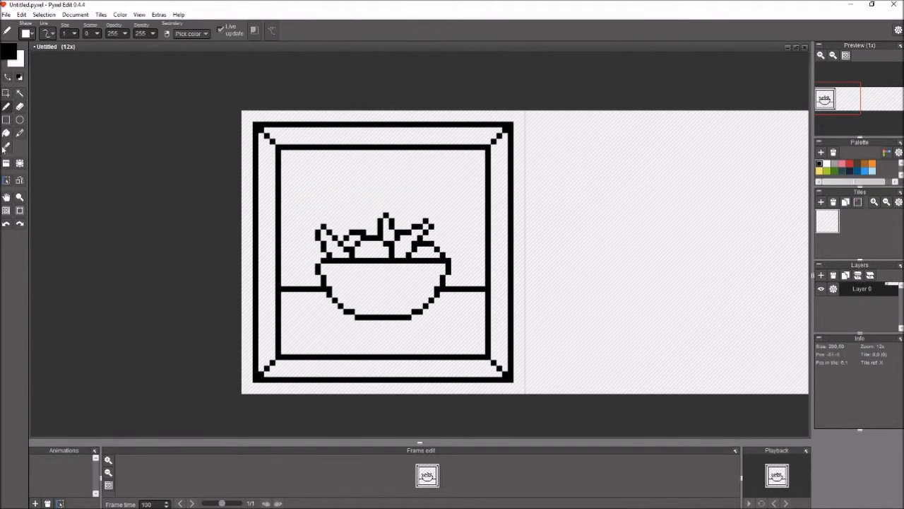
Fill all four sides of the picture frame with orange-brown
{"action": "left_click", "coordinate": [9, 51]}
{"action": "left_click", "coordinate": [89, 139]}
{"action": "key", "text": "f"}
{"action": "left_click", "coordinate": [265, 240]}
{"action": "left_click", "coordinate": [398, 365]}
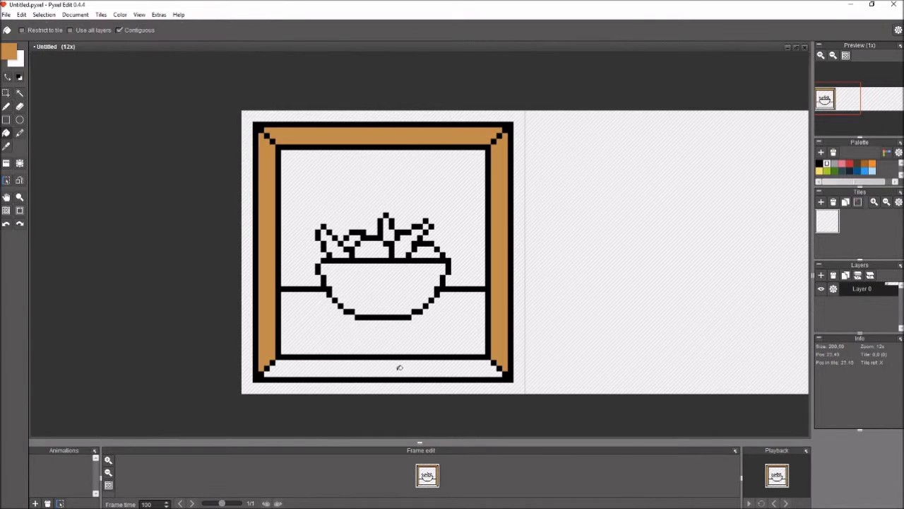
Fill the wall area around the frame with a pale pinkish grey
{"action": "left_click", "coordinate": [8, 51]}
{"action": "left_click", "coordinate": [65, 165]}
{"action": "left_click", "coordinate": [246, 214]}
{"action": "key", "text": "ctrl+z"}
{"action": "key", "text": "b"}
{"action": "key", "text": "f"}
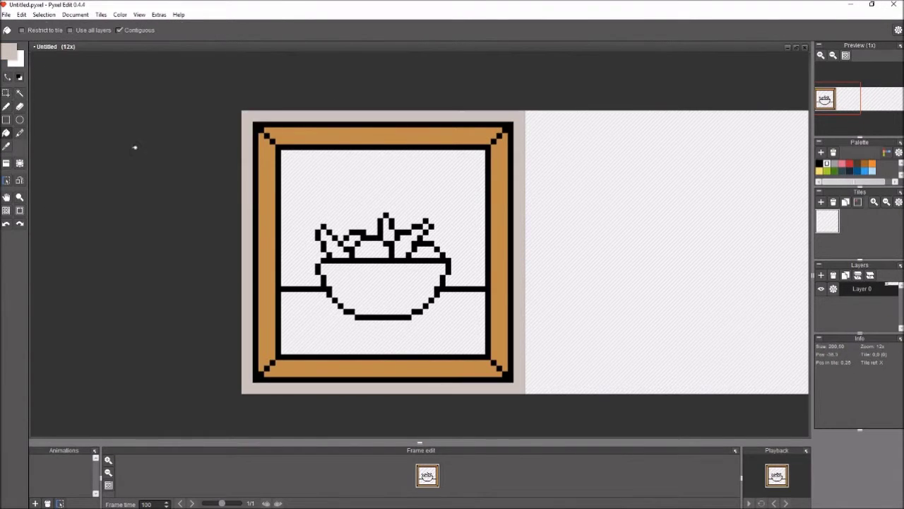
Fill the painting's background with light purple and the table area with muted green
{"action": "left_click", "coordinate": [9, 51]}
{"action": "left_click", "coordinate": [137, 145]}
{"action": "left_click", "coordinate": [381, 184]}
{"action": "left_click", "coordinate": [9, 51]}
{"action": "left_click", "coordinate": [71, 154]}
{"action": "left_click", "coordinate": [382, 321]}
Recolor the painting's background with a duller, greyish purple
{"action": "left_click", "coordinate": [8, 52]}
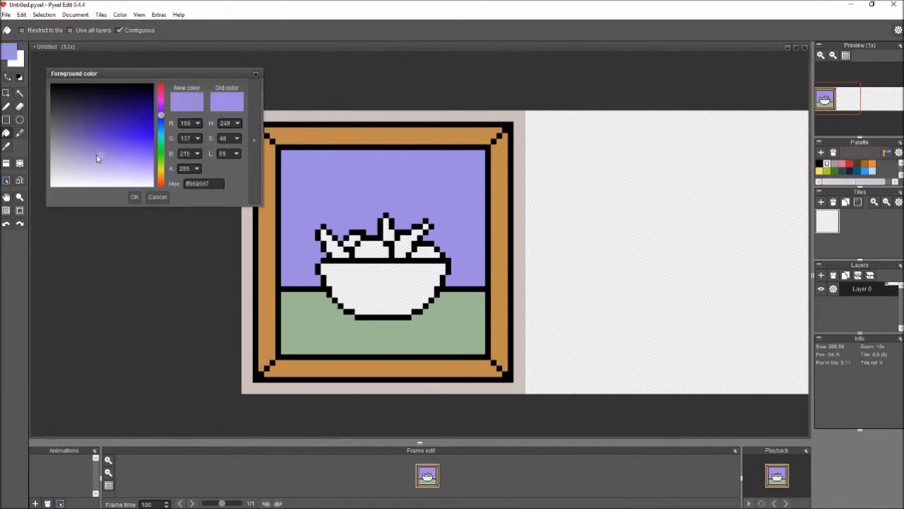
{"action": "left_click", "coordinate": [100, 157]}
{"action": "left_click", "coordinate": [382, 184]}
Fill the three bananas with yellow
{"action": "left_click", "coordinate": [8, 52]}
{"action": "left_click", "coordinate": [161, 173]}
{"action": "left_click", "coordinate": [402, 237]}
{"action": "left_click", "coordinate": [345, 258]}
Draw a small black stem outline above the right end of the bowl, undoing the misplaced stroke
{"action": "left_click", "coordinate": [344, 260], "text": "alt"}
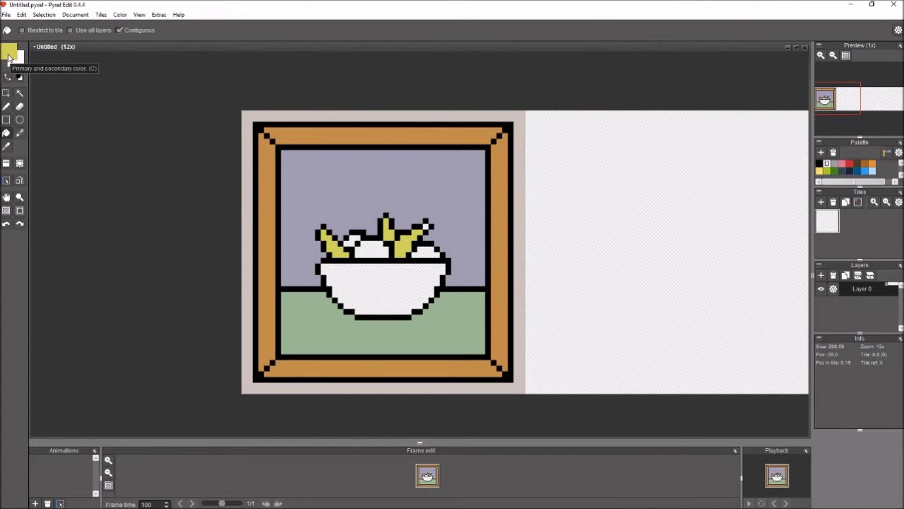
{"action": "key", "text": "b"}
{"action": "key", "text": "ctrl+z"}
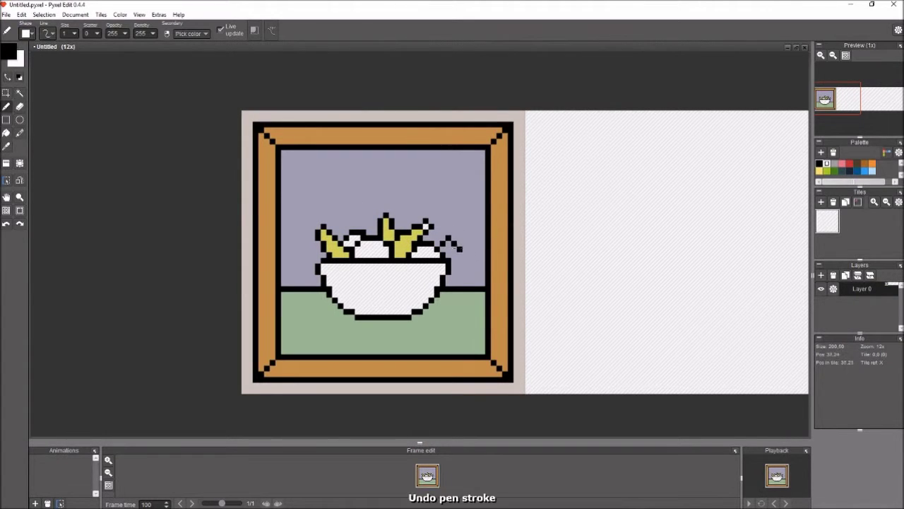
Fill the small fruit at the back and the round fruit on the right with red
{"action": "left_click", "coordinate": [8, 52]}
{"action": "left_click", "coordinate": [158, 87]}
{"action": "key", "text": "f"}
{"action": "left_click", "coordinate": [345, 244]}
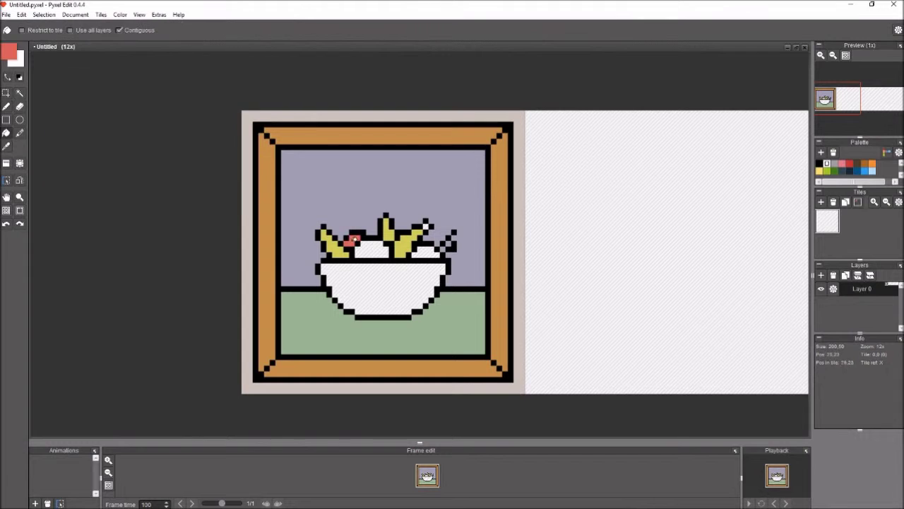
{"action": "left_click", "coordinate": [426, 252]}
Fill the round fruit in the middle of the bowl with green
{"action": "left_click", "coordinate": [8, 51]}
{"action": "left_click", "coordinate": [158, 142]}
{"action": "left_click", "coordinate": [364, 251]}
Draw short black hanging strings above the frame's two upper corners
{"action": "left_click", "coordinate": [486, 234], "text": "alt"}
{"action": "key", "text": "b"}
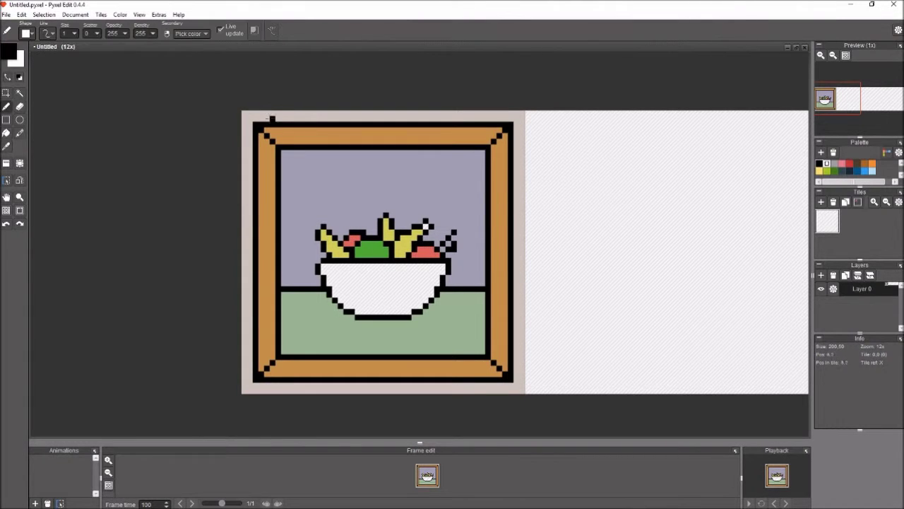
{"action": "left_click", "coordinate": [247, 385], "text": "alt"}
{"action": "left_click", "coordinate": [256, 378]}
{"action": "left_click", "coordinate": [510, 378]}
{"action": "left_click", "coordinate": [511, 125]}
{"action": "left_click", "coordinate": [258, 127]}
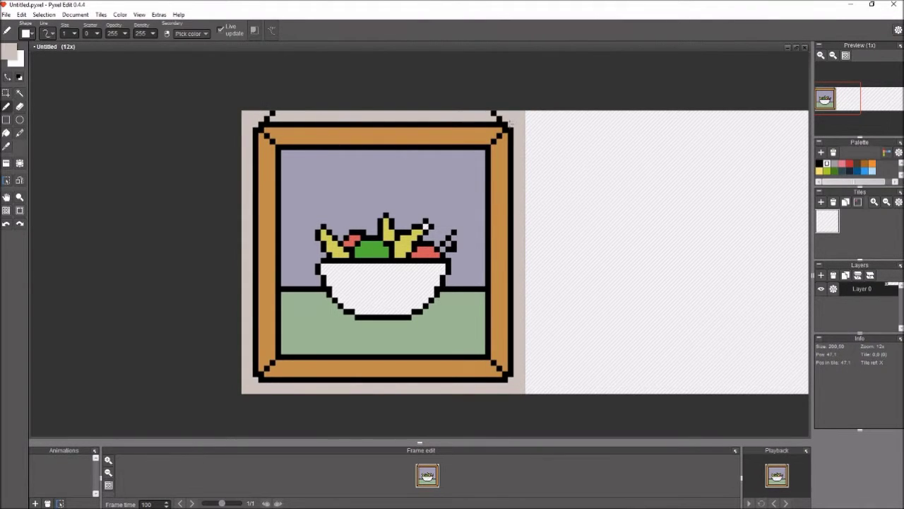
{"action": "key", "text": "ctrl+z"}
Shade the frame by drawing darker brown lines along the lower edges of its top and bottom sides
{"action": "left_click", "coordinate": [8, 51]}
{"action": "left_click", "coordinate": [89, 125]}
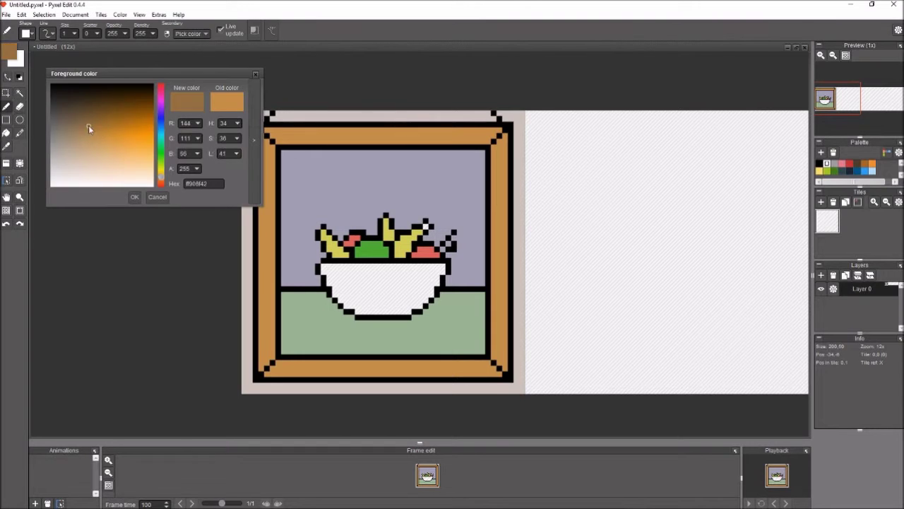
{"action": "left_click", "coordinate": [134, 197]}
{"action": "left_click_drag", "start_coordinate": [270, 141], "coordinate": [500, 141]}
{"action": "left_click_drag", "start_coordinate": [265, 361], "coordinate": [503, 361]}
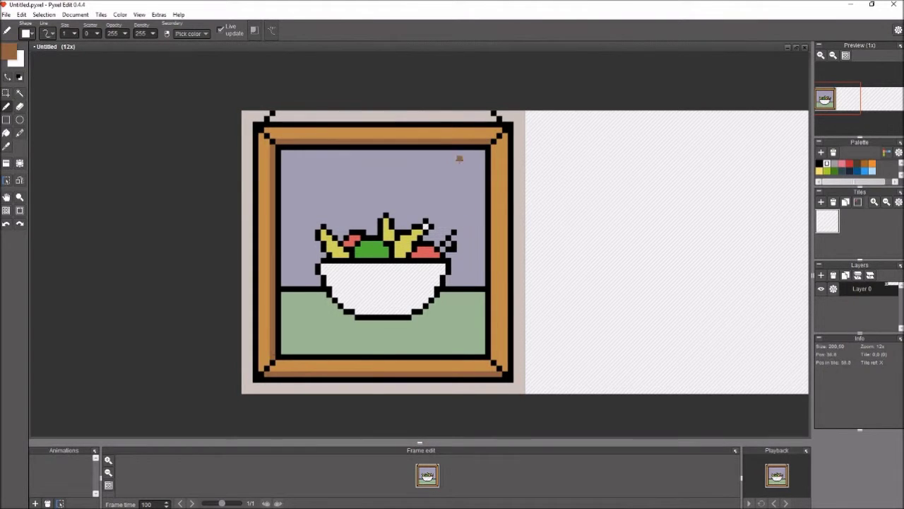
Add light orange highlight lines along the four sides of the frame
{"action": "left_click", "coordinate": [8, 51]}
{"action": "left_click", "coordinate": [120, 99]}
{"action": "left_click", "coordinate": [134, 197]}
{"action": "mouse_move", "coordinate": [266, 127]}
{"action": "left_mouse_down"}
{"action": "mouse_move", "coordinate": [474, 127]}
{"action": "mouse_move", "coordinate": [265, 361]}
{"action": "left_mouse_up"}
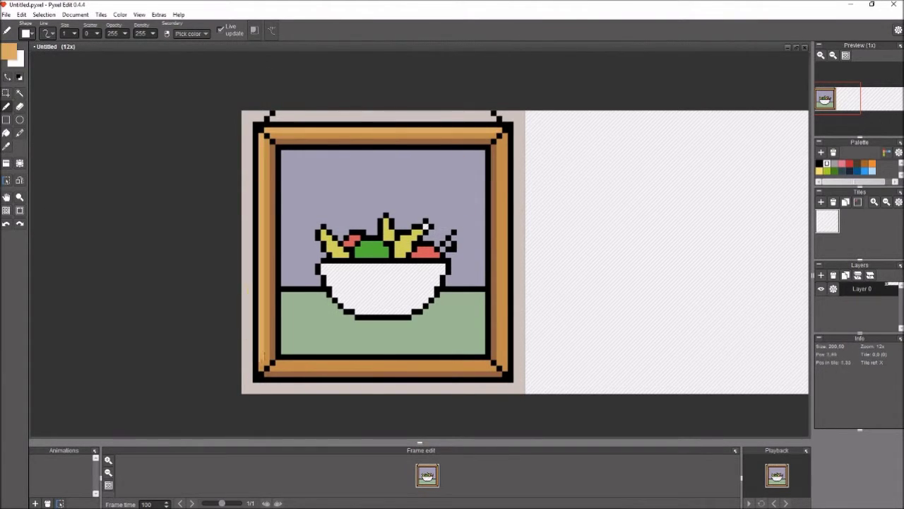
{"action": "left_click_drag", "start_coordinate": [503, 135], "coordinate": [503, 346]}
{"action": "left_click_drag", "start_coordinate": [280, 366], "coordinate": [492, 367]}
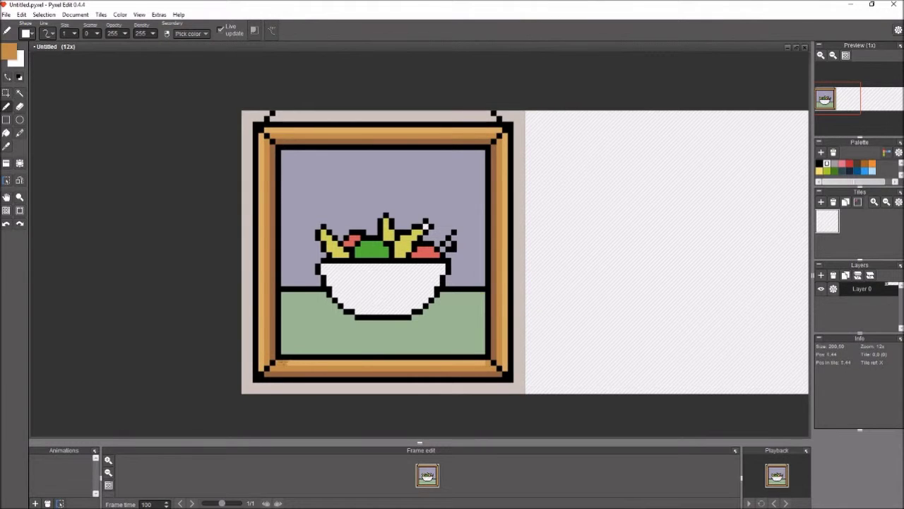
Recolor the frame's black inner border with dark brown
{"action": "left_click", "coordinate": [9, 52]}
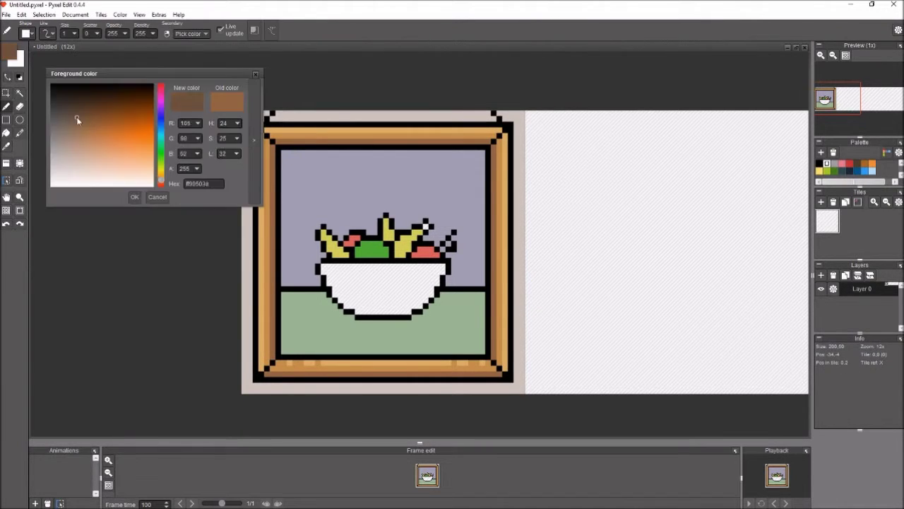
{"action": "left_click", "coordinate": [76, 116]}
{"action": "left_click", "coordinate": [135, 197]}
{"action": "mouse_move", "coordinate": [281, 148]}
{"action": "left_mouse_down"}
{"action": "mouse_move", "coordinate": [482, 149]}
{"action": "mouse_move", "coordinate": [489, 353]}
{"action": "mouse_move", "coordinate": [277, 351]}
{"action": "mouse_move", "coordinate": [277, 152]}
{"action": "left_mouse_up"}
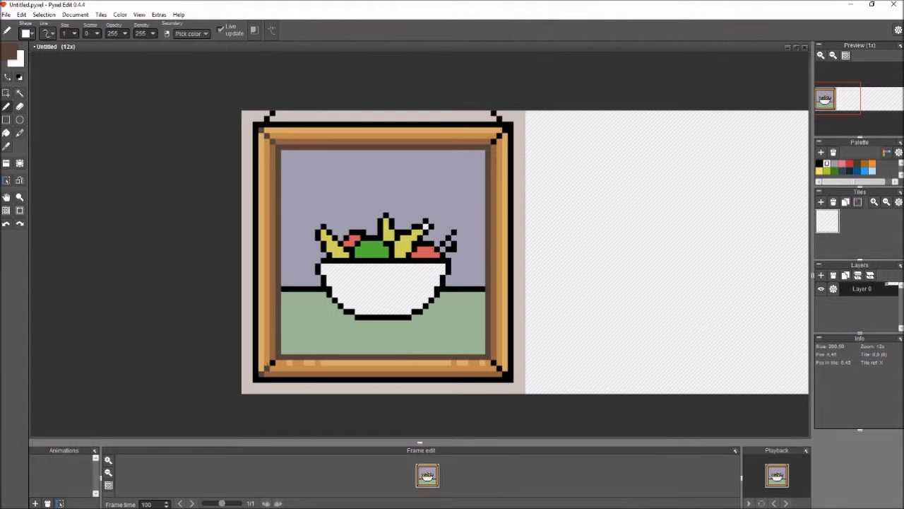
Fill the white bowl with a mauve-purple color
{"action": "left_click", "coordinate": [9, 52]}
{"action": "left_click", "coordinate": [77, 117]}
{"action": "left_click", "coordinate": [134, 198]}
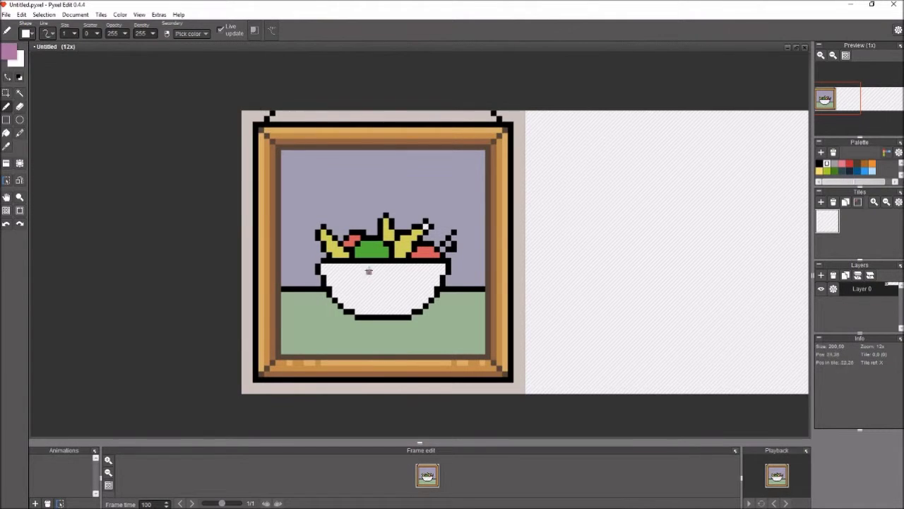
{"action": "left_click", "coordinate": [381, 286]}
Draw darker mauve horizontal bands below the bowl's rim, across its lower body and along its base
{"action": "left_click", "coordinate": [17, 54]}
{"action": "left_click", "coordinate": [145, 132]}
{"action": "left_click", "coordinate": [135, 197]}
{"action": "left_click_drag", "start_coordinate": [326, 279], "coordinate": [441, 279]}
{"action": "left_click_drag", "start_coordinate": [329, 295], "coordinate": [429, 296]}
{"action": "left_click_drag", "start_coordinate": [353, 312], "coordinate": [413, 312]}
{"action": "key", "text": "alt"}
Recolor the bowl's black outline with a dark purple-brown
{"action": "left_click", "coordinate": [8, 52]}
{"action": "left_click", "coordinate": [61, 113]}
{"action": "left_click", "coordinate": [135, 198]}
{"action": "mouse_move", "coordinate": [318, 267]}
{"action": "left_mouse_down"}
{"action": "mouse_move", "coordinate": [340, 303]}
{"action": "mouse_move", "coordinate": [390, 317]}
{"action": "left_mouse_up"}
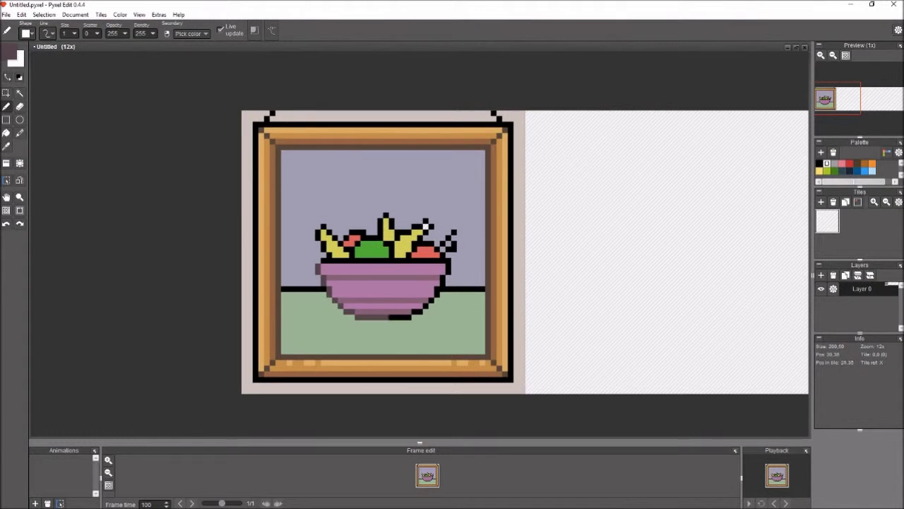
Recolor the black table edge on both sides of the bowl with dark green
{"action": "left_click", "coordinate": [9, 52]}
{"action": "left_click", "coordinate": [134, 198]}
{"action": "left_click_drag", "start_coordinate": [447, 288], "coordinate": [484, 288]}
Recolor the black outlines of the bananas with dark olive
{"action": "left_click", "coordinate": [8, 51]}
{"action": "left_click", "coordinate": [120, 163]}
{"action": "left_click", "coordinate": [134, 198]}
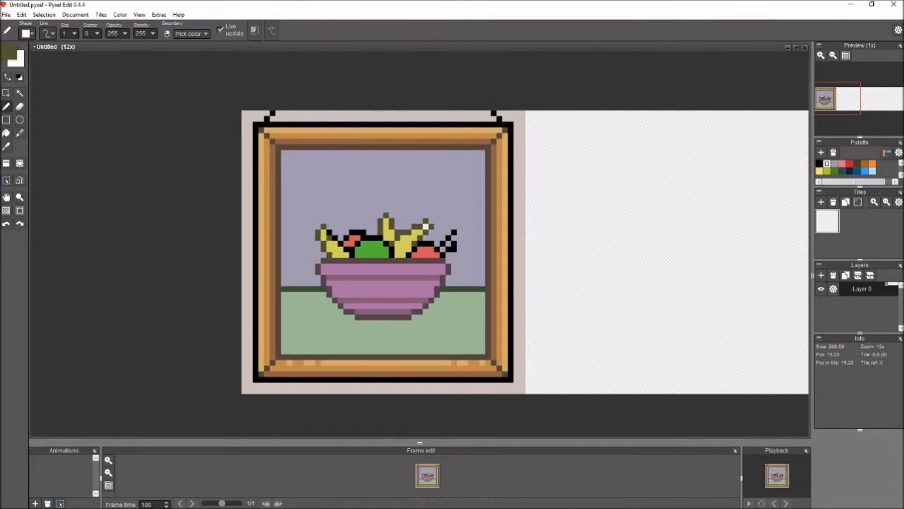
{"action": "left_click_drag", "start_coordinate": [326, 231], "coordinate": [351, 251]}
Shade the bananas with a medium olive tone and undo the surplus strokes
{"action": "left_click", "coordinate": [9, 52]}
{"action": "left_click", "coordinate": [135, 197]}
{"action": "key", "text": "ctrl+z"}
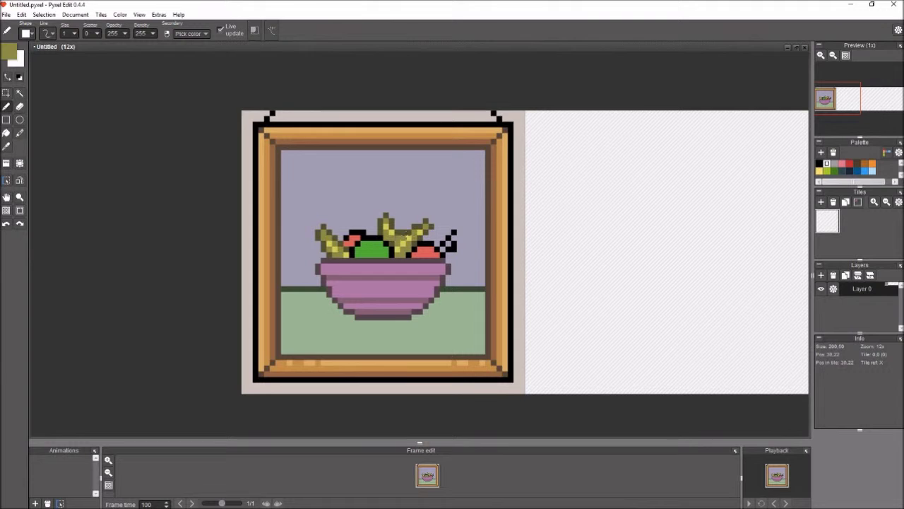
{"action": "key", "text": "ctrl+z"}
Recolor the green fruit's outline with dark green and shade its lower edge with a medium green
{"action": "left_click", "coordinate": [9, 51]}
{"action": "left_click", "coordinate": [135, 197]}
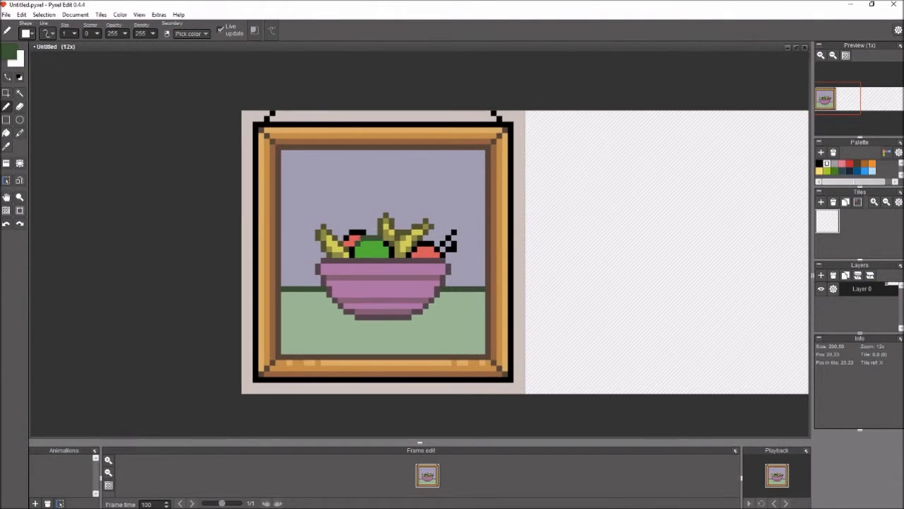
{"action": "left_click", "coordinate": [8, 51]}
{"action": "left_click", "coordinate": [135, 197]}
{"action": "left_click_drag", "start_coordinate": [356, 249], "coordinate": [389, 252]}
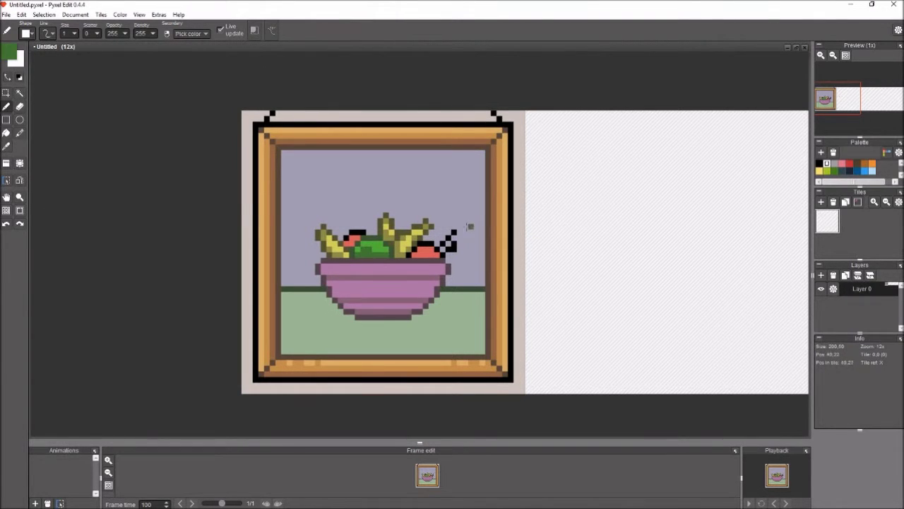
Recolor the stem at the far right of the fruit dark brown and its leaf dark green
{"action": "left_click", "coordinate": [9, 51]}
{"action": "left_click", "coordinate": [134, 197]}
{"action": "left_click_drag", "start_coordinate": [454, 232], "coordinate": [451, 246]}
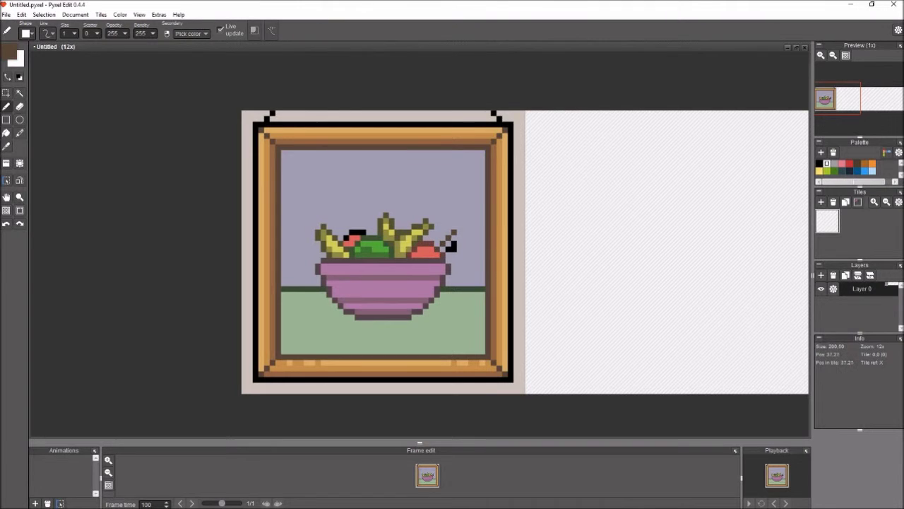
Recolor the remaining black outline of the red fruits and shade them with a darker red
{"action": "left_click", "coordinate": [9, 52]}
{"action": "left_click", "coordinate": [134, 197]}
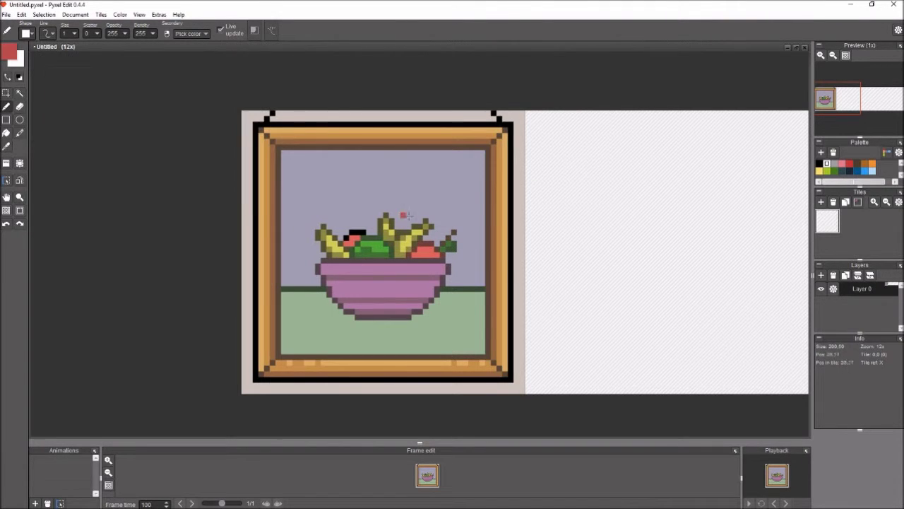
{"action": "left_click_drag", "start_coordinate": [350, 233], "coordinate": [362, 235]}
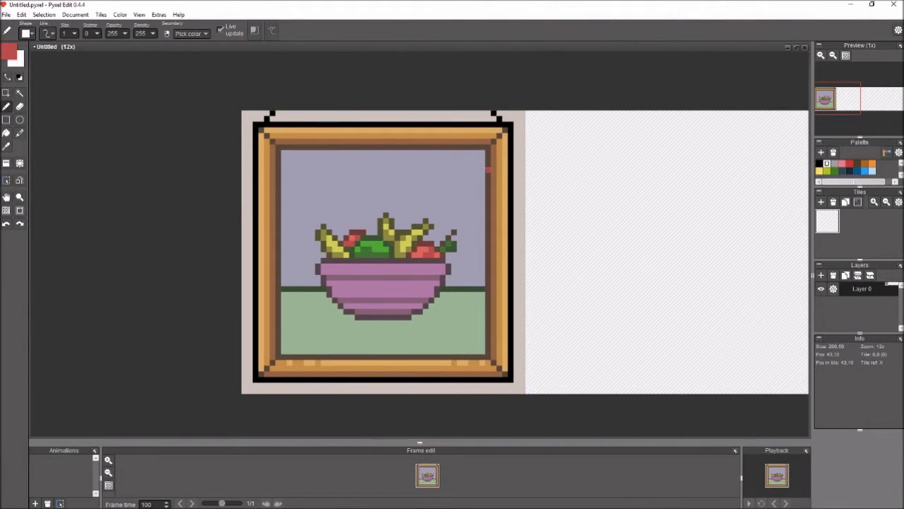
Add light pink-purple highlights along the bowl's rim and across its middle
{"action": "left_click", "coordinate": [9, 52]}
{"action": "left_click", "coordinate": [162, 99]}
{"action": "left_click", "coordinate": [134, 197]}
{"action": "key", "text": "ctrl+z"}
{"action": "left_click_drag", "start_coordinate": [421, 267], "coordinate": [433, 266]}
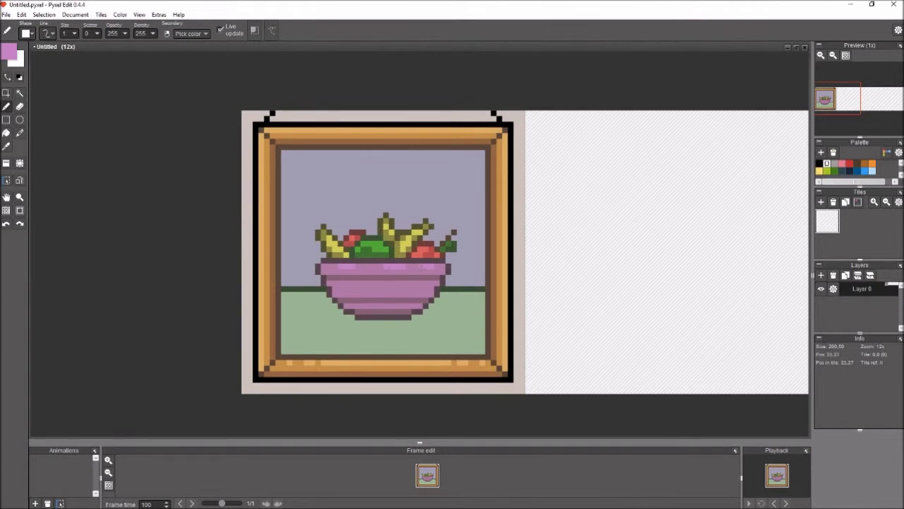
{"action": "left_click_drag", "start_coordinate": [334, 289], "coordinate": [432, 288]}
Paint the bowl's cast shadow in darker grey-green on the table and darker grey-purple on the wall
{"action": "left_click", "coordinate": [8, 52]}
{"action": "left_click", "coordinate": [69, 134]}
{"action": "left_click", "coordinate": [134, 197]}
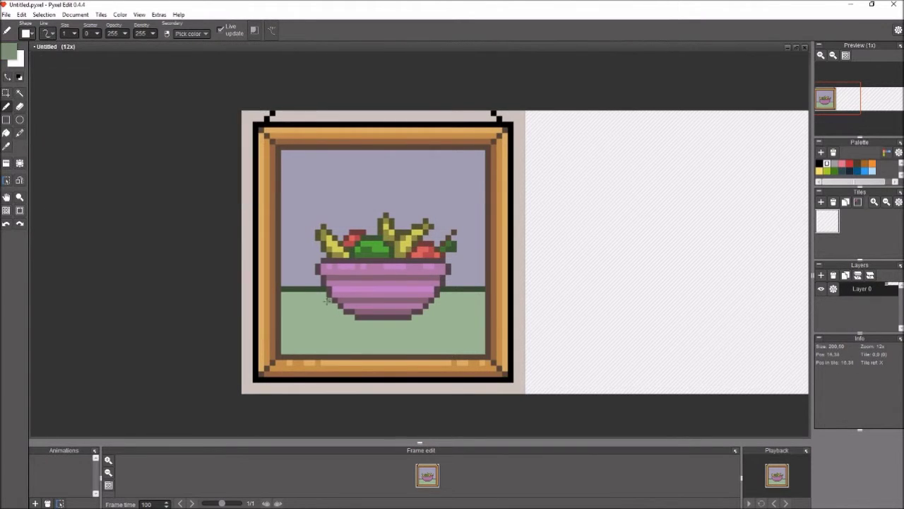
{"action": "key", "text": "ctrl+z"}
{"action": "mouse_move", "coordinate": [327, 294]}
{"action": "left_mouse_down"}
{"action": "mouse_move", "coordinate": [353, 327]}
{"action": "mouse_move", "coordinate": [431, 321]}
{"action": "mouse_move", "coordinate": [338, 303]}
{"action": "mouse_move", "coordinate": [346, 326]}
{"action": "left_mouse_up"}
{"action": "left_click", "coordinate": [6, 52]}
{"action": "left_click", "coordinate": [453, 267]}
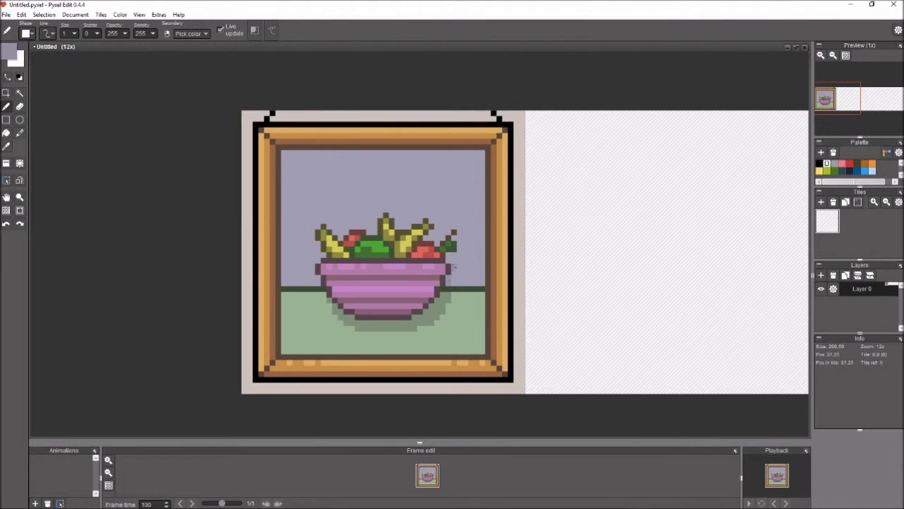
Break up the light highlights on all four frame sides with irregular orange patches
{"action": "left_click_drag", "start_coordinate": [343, 130], "coordinate": [469, 132]}
{"action": "left_click_drag", "start_coordinate": [261, 172], "coordinate": [261, 255]}
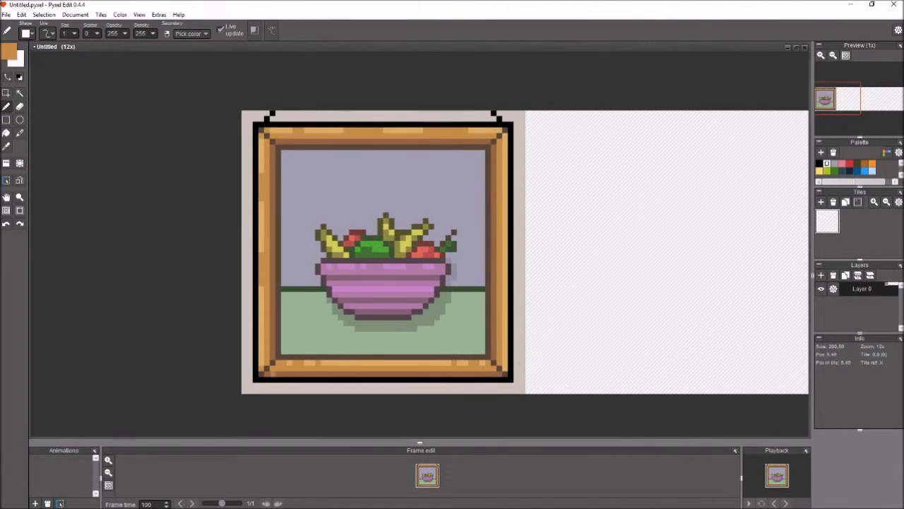
{"action": "left_click_drag", "start_coordinate": [505, 354], "coordinate": [505, 178]}
{"action": "mouse_move", "coordinate": [334, 361]}
{"action": "left_mouse_down"}
{"action": "mouse_move", "coordinate": [445, 363]}
{"action": "mouse_move", "coordinate": [332, 362]}
{"action": "mouse_move", "coordinate": [408, 363]}
{"action": "left_mouse_up"}
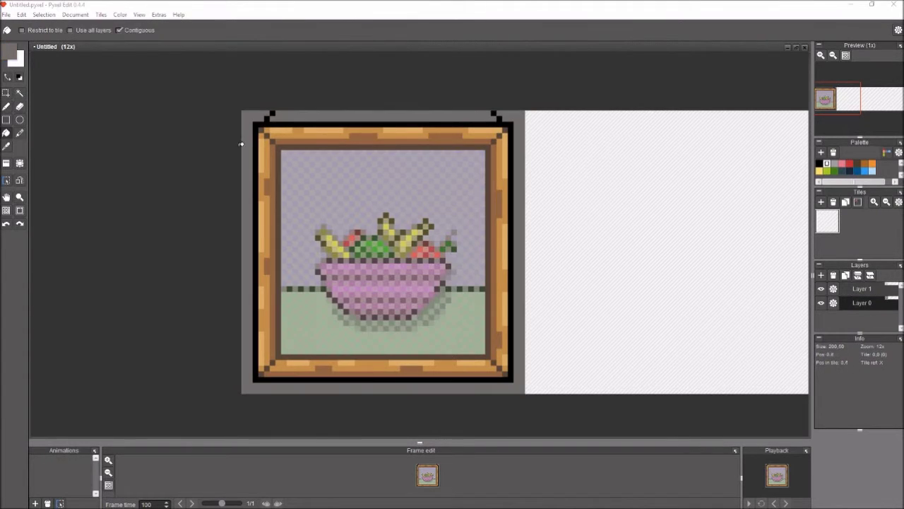
Sketch a narwhal's back and forked tail fluke in black in the empty tile beside the painting
{"action": "key", "text": "ctrl+shift+n"}
{"action": "left_click_drag", "start_coordinate": [746, 215], "coordinate": [604, 255]}
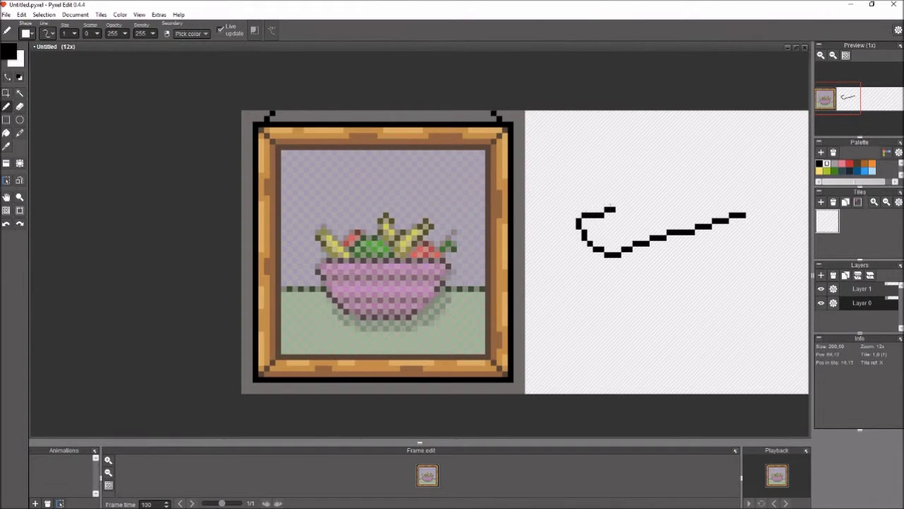
{"action": "mouse_move", "coordinate": [599, 202]}
{"action": "left_mouse_down"}
{"action": "mouse_move", "coordinate": [545, 209]}
{"action": "mouse_move", "coordinate": [564, 212]}
{"action": "mouse_move", "coordinate": [571, 228]}
{"action": "mouse_move", "coordinate": [555, 187]}
{"action": "mouse_move", "coordinate": [530, 208]}
{"action": "mouse_move", "coordinate": [572, 206]}
{"action": "left_mouse_up"}
{"action": "key", "text": "ctrl+z"}
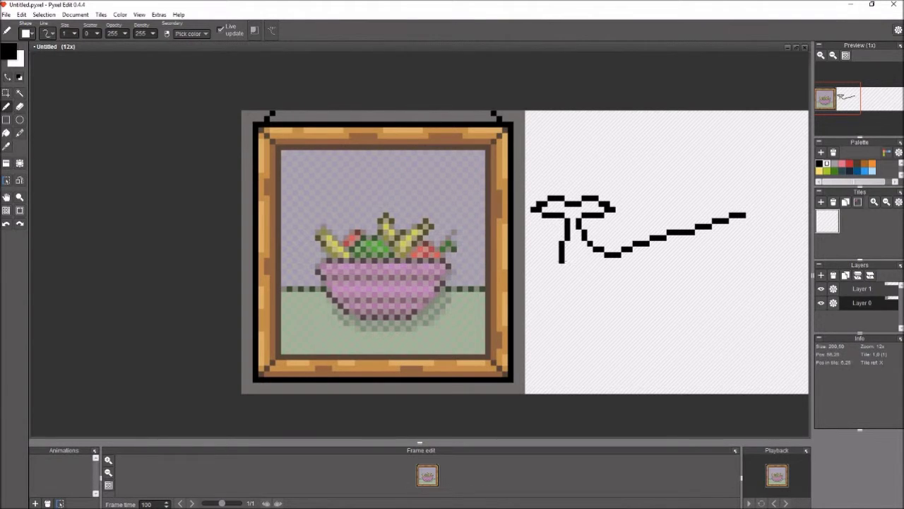
Draw the narwhal's belly curve, rounded head and mouth in black, redoing the belly line higher
{"action": "mouse_move", "coordinate": [578, 286]}
{"action": "left_mouse_down"}
{"action": "mouse_move", "coordinate": [573, 296]}
{"action": "mouse_move", "coordinate": [606, 328]}
{"action": "left_mouse_up"}
{"action": "key", "text": "ctrl+z"}
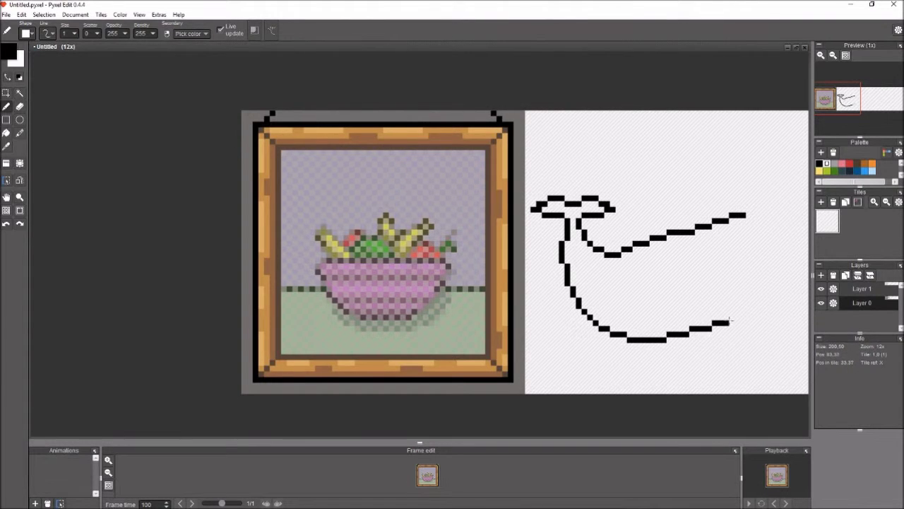
{"action": "key", "text": "ctrl+z"}
{"action": "left_click_drag", "start_coordinate": [570, 283], "coordinate": [722, 300]}
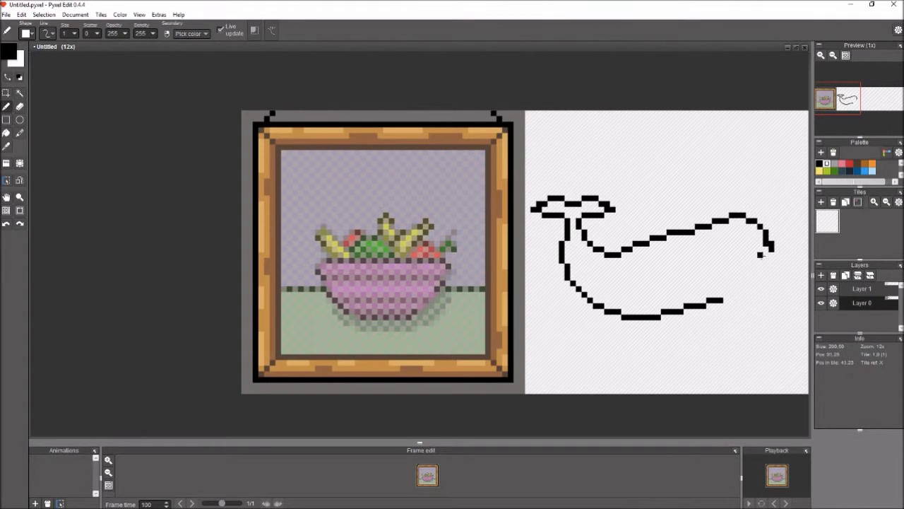
{"action": "left_click_drag", "start_coordinate": [722, 299], "coordinate": [784, 265]}
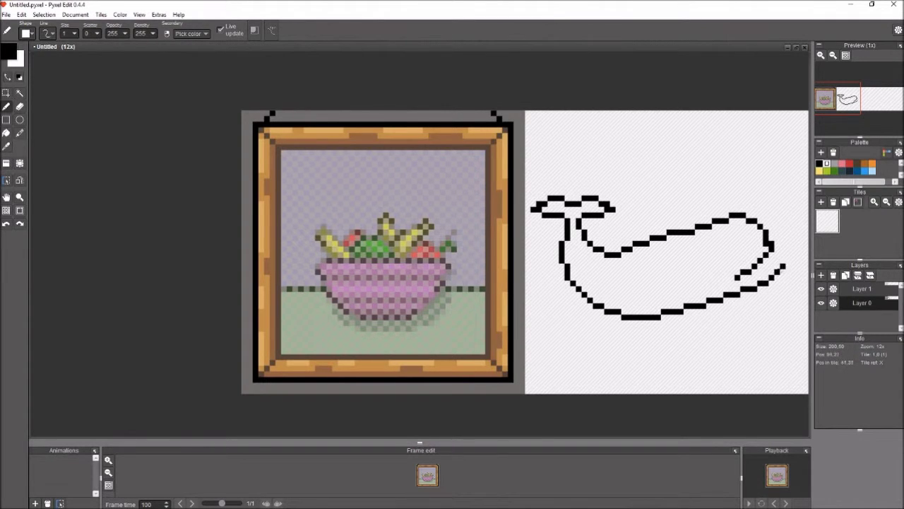
Move the narwhal outline lower in its tile and draw a long diagonal tusk extending from its head
{"action": "left_click_drag", "start_coordinate": [555, 223], "coordinate": [549, 268]}
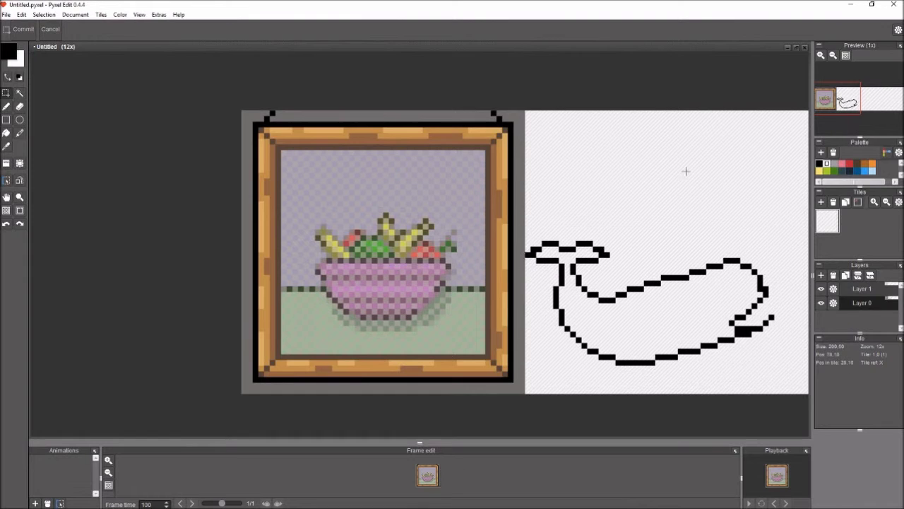
{"action": "key", "text": "ctrl+z"}
{"action": "left_click_drag", "start_coordinate": [762, 271], "coordinate": [805, 240]}
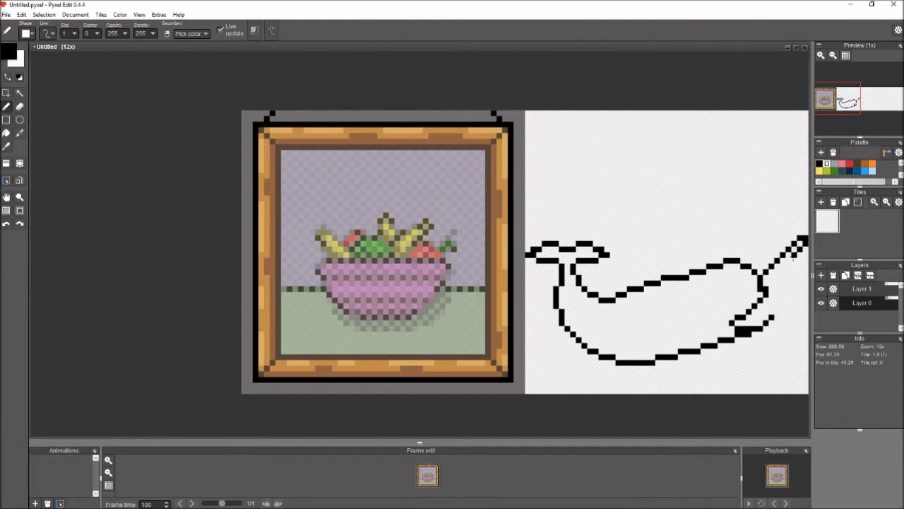
{"action": "key", "text": "e"}
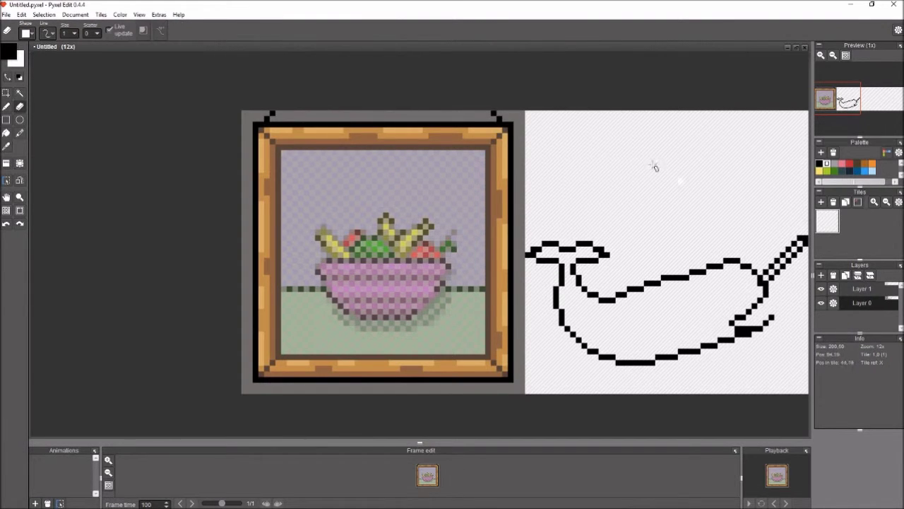
{"action": "key", "text": "b"}
{"action": "key", "text": "ctrl+z"}
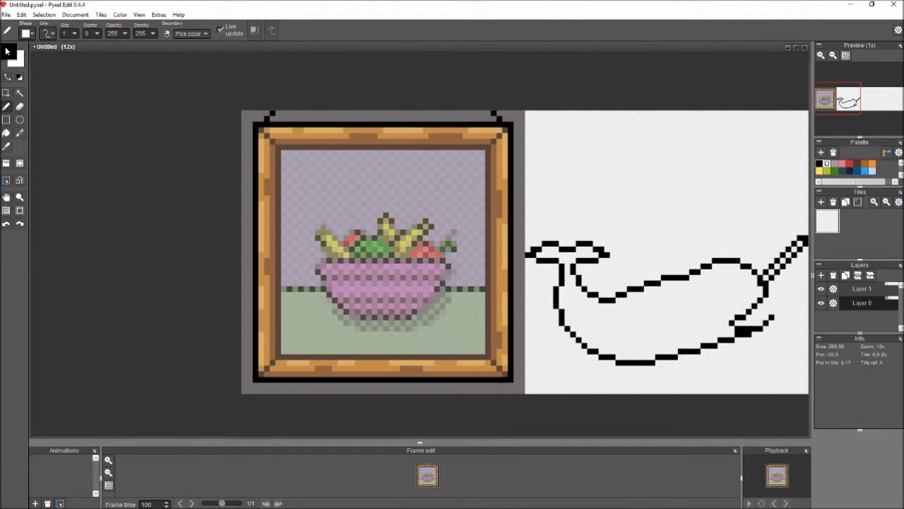
Fill the narwhal's body with light grey-lavender
{"action": "left_click", "coordinate": [8, 51]}
{"action": "left_click", "coordinate": [60, 166]}
{"action": "key", "text": "Return"}
{"action": "key", "text": "g"}
{"action": "left_click", "coordinate": [632, 333]}
Draw a medium grey-purple boundary along the narwhal's side and fill the upper body with that color
{"action": "key", "text": "b"}
{"action": "left_click", "coordinate": [8, 51]}
{"action": "key", "text": "Return"}
{"action": "mouse_move", "coordinate": [562, 305]}
{"action": "left_mouse_down"}
{"action": "mouse_move", "coordinate": [576, 321]}
{"action": "mouse_move", "coordinate": [658, 329]}
{"action": "mouse_move", "coordinate": [746, 312]}
{"action": "left_mouse_up"}
{"action": "key", "text": "g"}
{"action": "left_click", "coordinate": [700, 300]}
{"action": "key", "text": "b"}
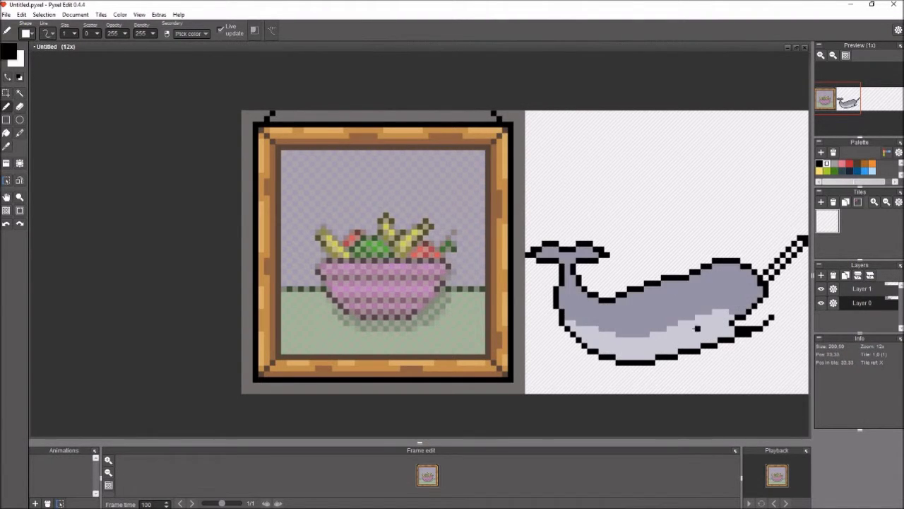
Draw a black-outlined grey flipper on the narwhal's belly and a black eye on its head
{"action": "key", "text": "ctrl+z"}
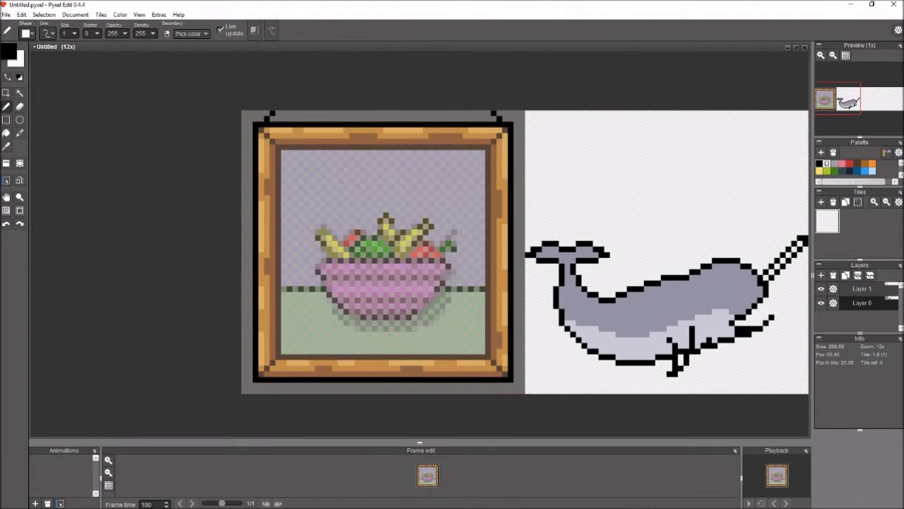
{"action": "right_click", "coordinate": [678, 342]}
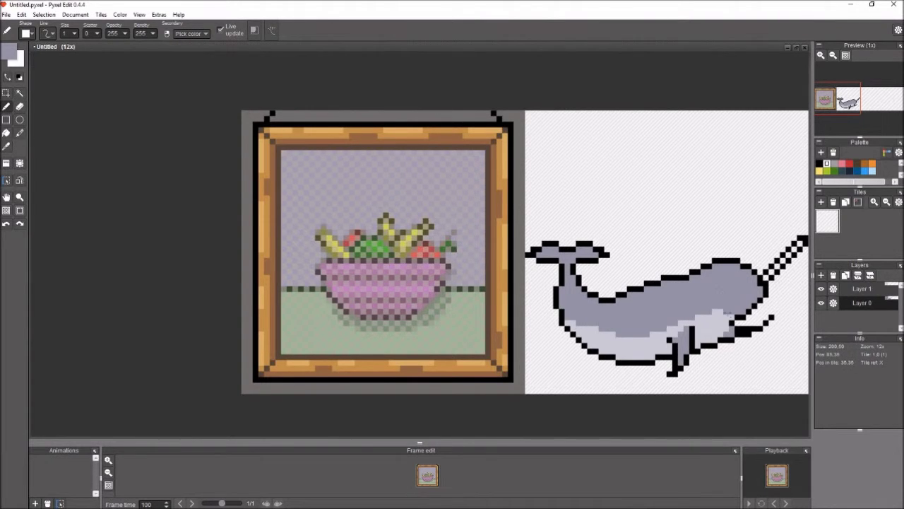
{"action": "right_click", "coordinate": [736, 318]}
{"action": "left_click", "coordinate": [724, 311]}
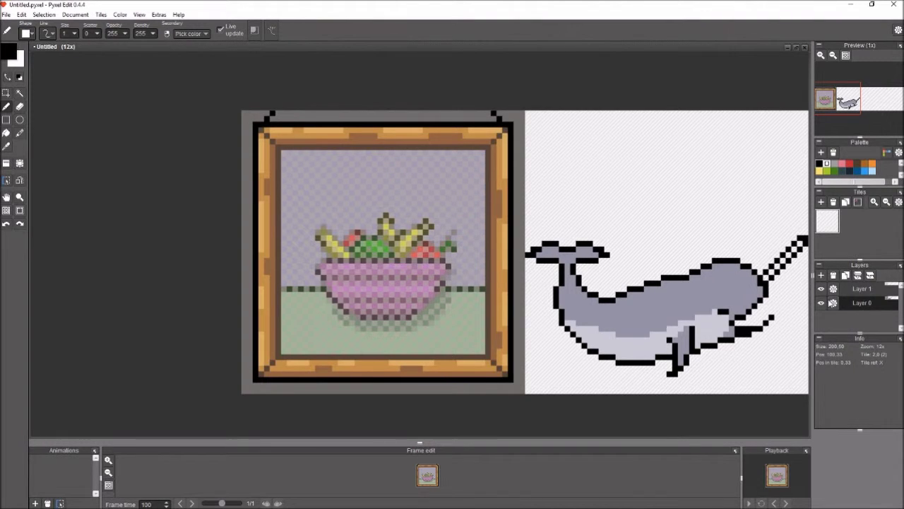
Shade the narwhal's back and tail with darker grey-purple and undo the dithering strokes along the belly
{"action": "double_click", "coordinate": [10, 52]}
{"action": "mouse_move", "coordinate": [565, 301]}
{"action": "left_mouse_down"}
{"action": "mouse_move", "coordinate": [612, 321]}
{"action": "mouse_move", "coordinate": [692, 290]}
{"action": "mouse_move", "coordinate": [756, 296]}
{"action": "left_mouse_up"}
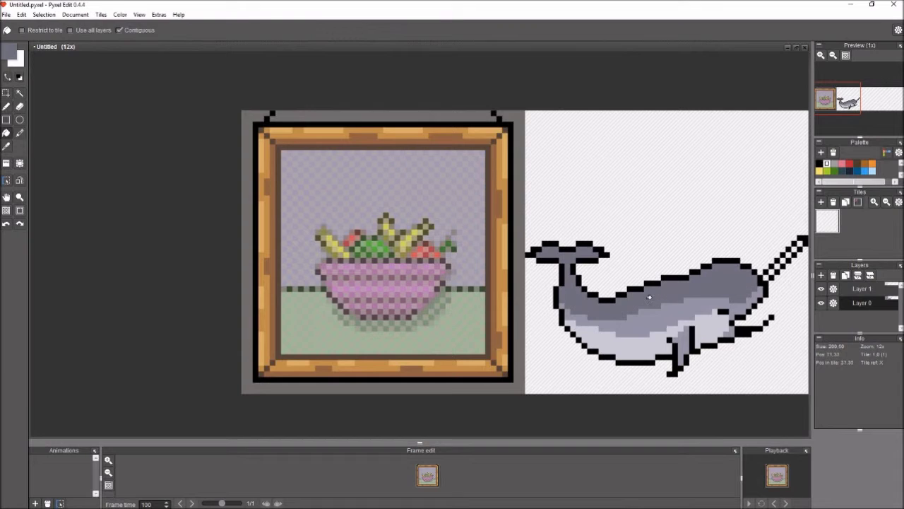
{"action": "key", "text": "ctrl+z"}
{"action": "left_click", "coordinate": [611, 322], "text": "alt"}
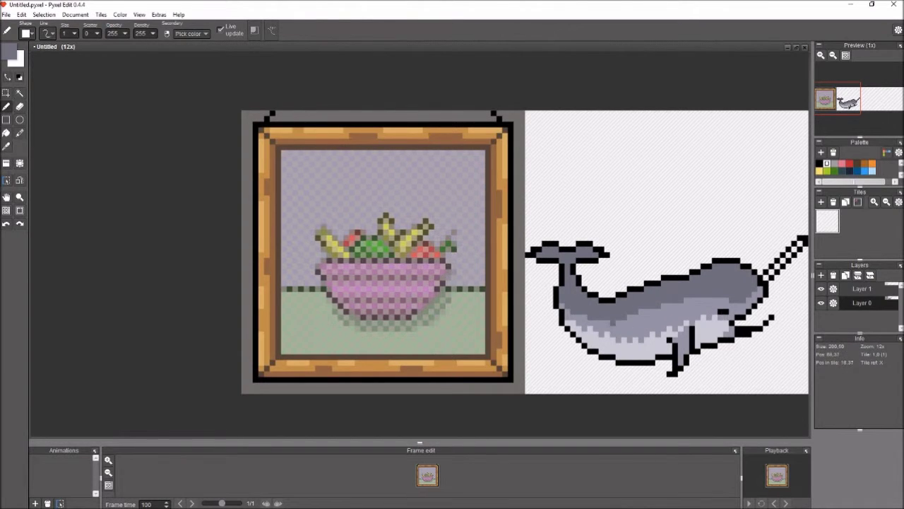
{"action": "key", "text": "ctrl+z"}
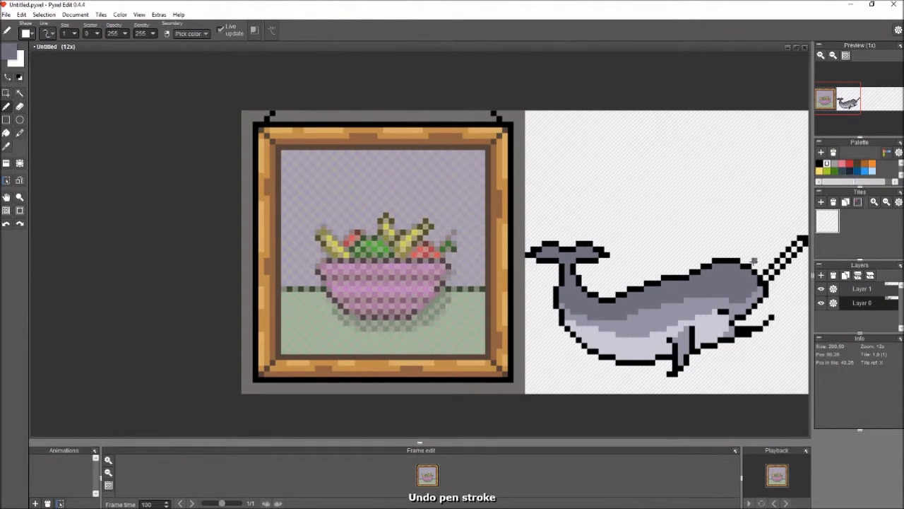
Darken the narwhal's flipper and add the darkest grey shading along the top of its back and tail
{"action": "key", "text": "f"}
{"action": "key", "text": "b"}
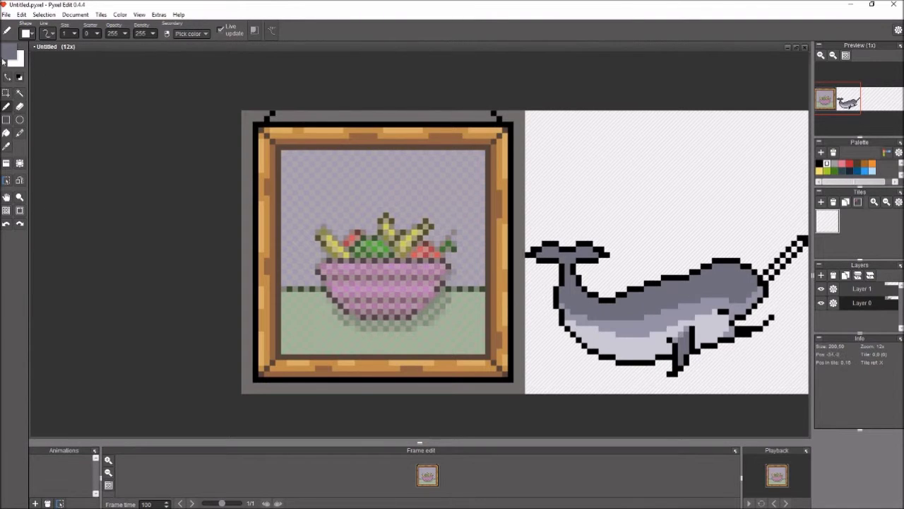
{"action": "key", "text": "f"}
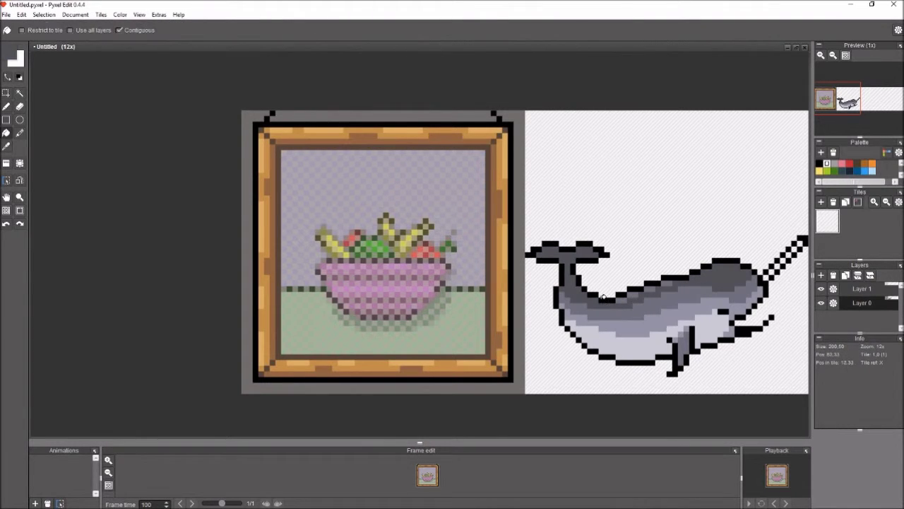
Shade the edge of the narwhal's belly with medium grey-purple and refine the black eye
{"action": "left_click", "coordinate": [730, 333], "text": "alt"}
{"action": "key", "text": "b"}
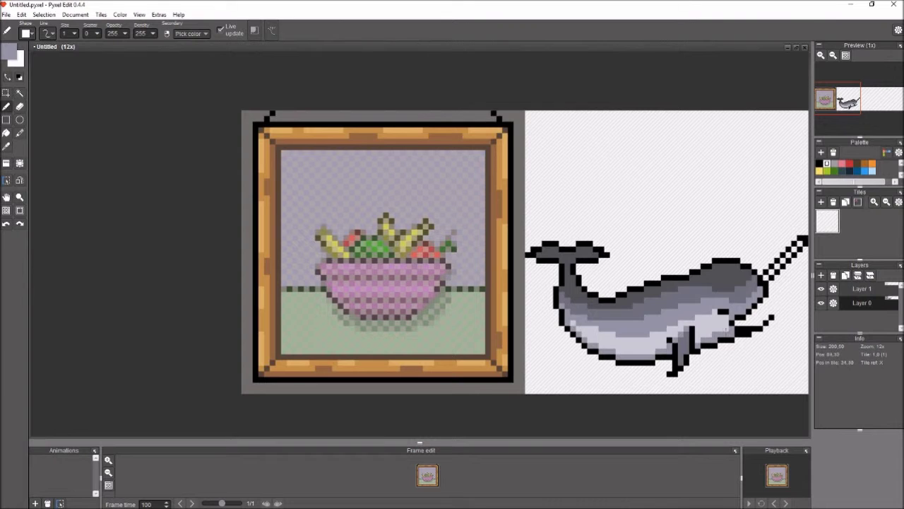
{"action": "left_click", "coordinate": [691, 270], "text": "alt"}
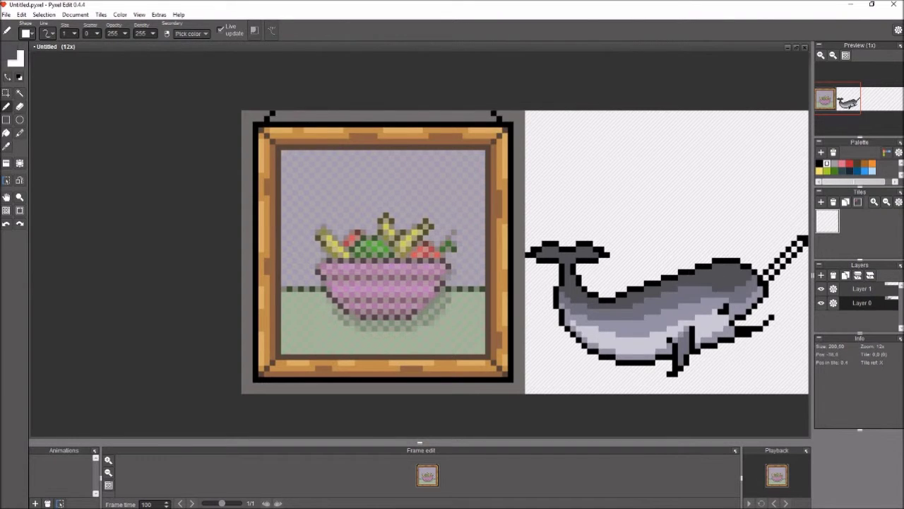
Fill the empty background around the narwhal with a muted teal-blue colour
{"action": "left_click", "coordinate": [16, 56]}
{"action": "left_click", "coordinate": [110, 135]}
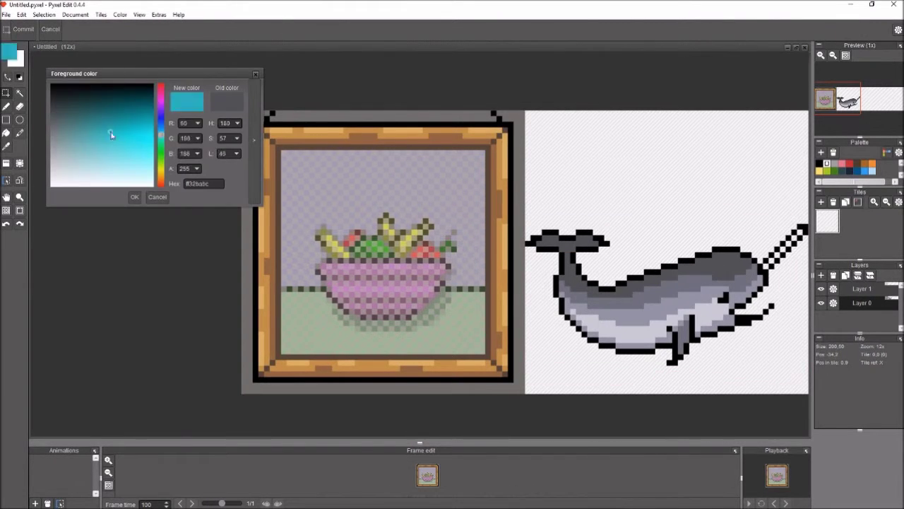
{"action": "key", "text": "Return"}
{"action": "left_click", "coordinate": [693, 181]}
{"action": "key", "text": "ctrl+z"}
{"action": "key", "text": "f"}
{"action": "left_click", "coordinate": [593, 156]}
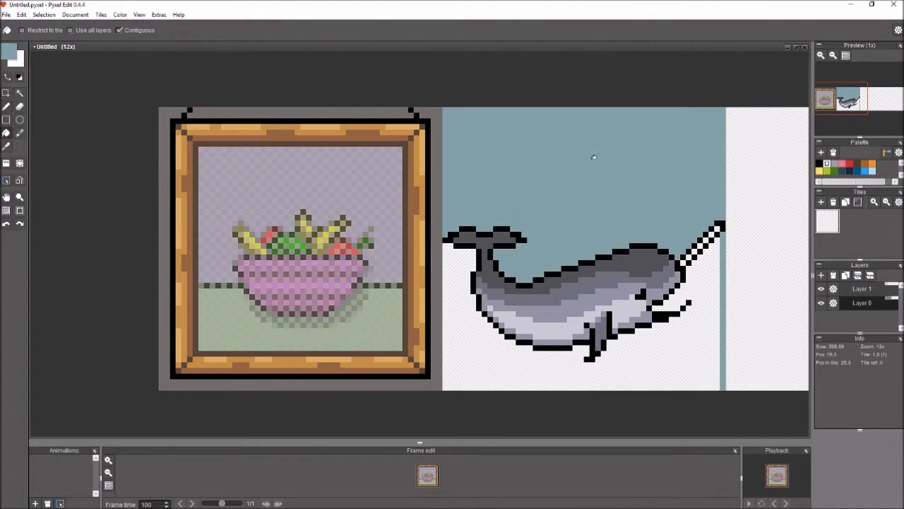
Colour the inside of the narwhal's tusk in cream with darker beige shading
{"action": "left_click", "coordinate": [10, 52]}
{"action": "left_click", "coordinate": [198, 184]}
{"action": "key", "text": "b"}
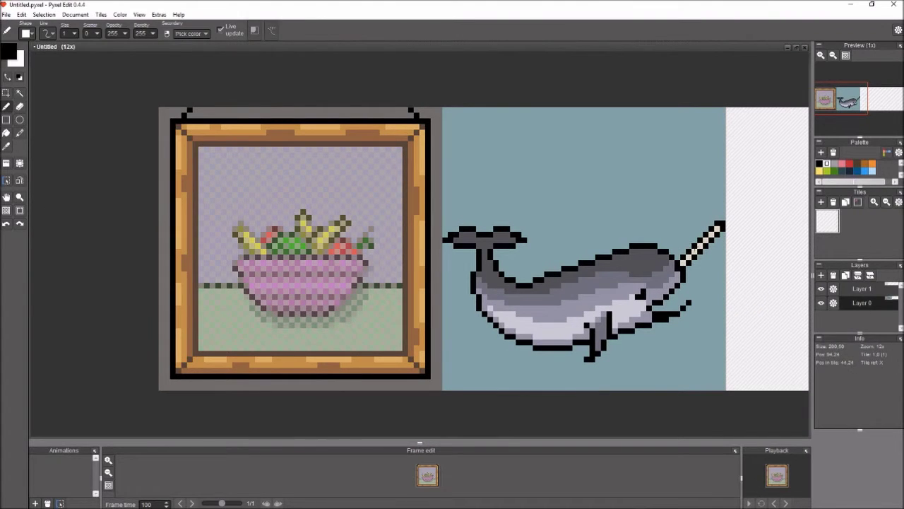
{"action": "left_click", "coordinate": [680, 255], "text": "alt"}
{"action": "left_click", "coordinate": [9, 51]}
{"action": "left_click", "coordinate": [199, 184]}
{"action": "left_click_drag", "start_coordinate": [682, 260], "coordinate": [714, 230]}
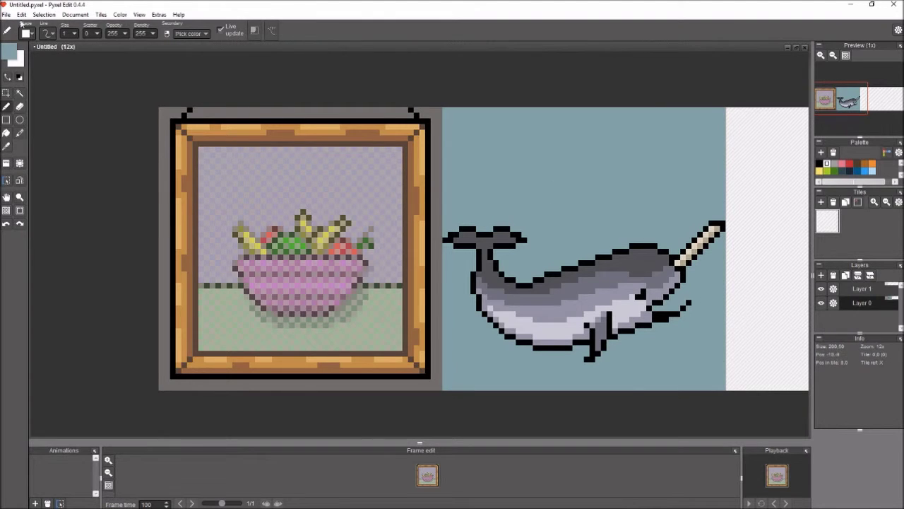
Paint wavy bands of blue and green shades across the water behind the narwhal
{"action": "left_click", "coordinate": [10, 51]}
{"action": "left_click", "coordinate": [141, 196]}
{"action": "left_click_drag", "start_coordinate": [721, 175], "coordinate": [447, 164]}
{"action": "left_click", "coordinate": [10, 52]}
{"action": "key", "text": "ctrl+z"}
{"action": "left_click", "coordinate": [141, 196]}
{"action": "scroll", "coordinate": [467, 229], "scroll_direction": "right", "scroll_amount": 5}
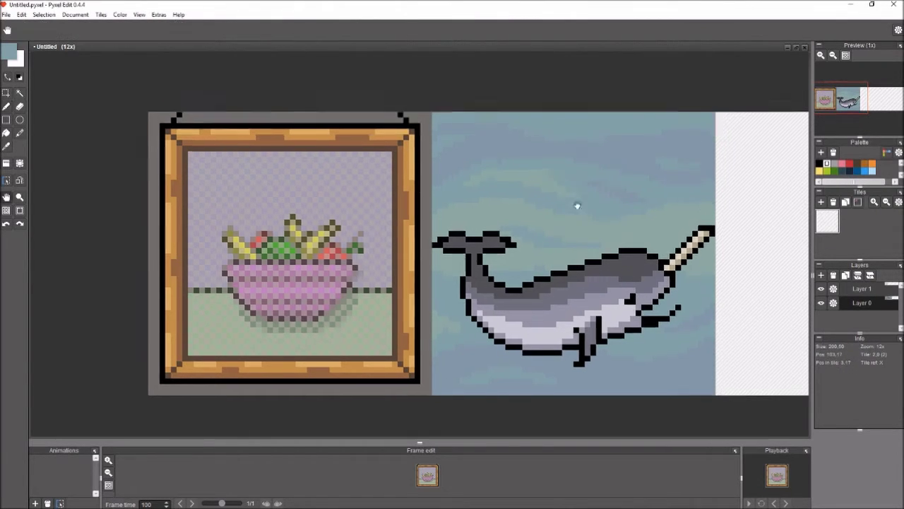
Draw a black circle outline in the empty tile beside the narwhal and place a copy to its right
{"action": "mouse_move", "coordinate": [384, 204]}
{"action": "left_mouse_down"}
{"action": "mouse_move", "coordinate": [452, 269]}
{"action": "mouse_move", "coordinate": [410, 238]}
{"action": "left_mouse_up"}
{"action": "left_click", "coordinate": [6, 93]}
{"action": "key", "text": "ctrl+c"}
{"action": "key", "text": "ctrl+v"}
{"action": "left_click_drag", "start_coordinate": [410, 238], "coordinate": [497, 239]}
{"action": "key", "text": "b"}
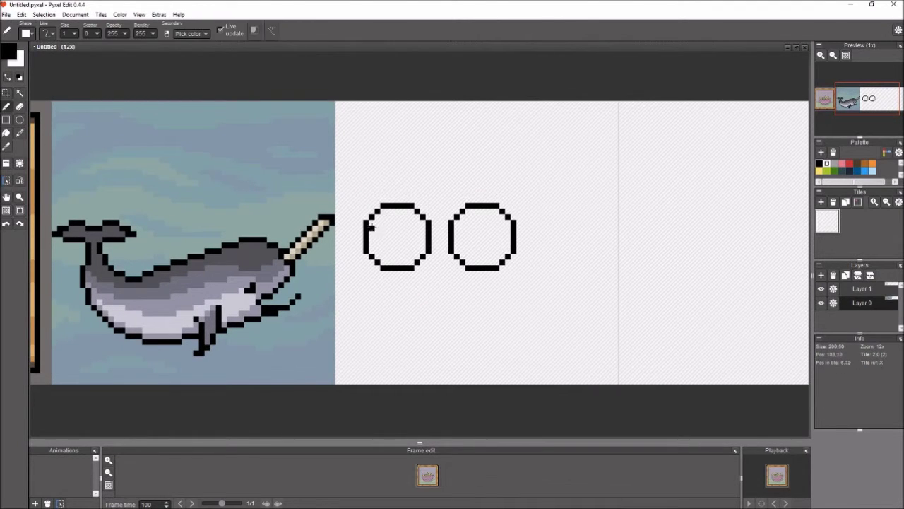
Try thickening the first circle's outline inward and undo the added strokes
{"action": "key", "text": "ctrl+z"}
{"action": "mouse_move", "coordinate": [381, 207]}
{"action": "left_mouse_down"}
{"action": "mouse_move", "coordinate": [416, 206]}
{"action": "mouse_move", "coordinate": [427, 260]}
{"action": "left_mouse_up"}
{"action": "left_click_drag", "start_coordinate": [374, 265], "coordinate": [421, 264]}
{"action": "key", "text": "ctrl+z"}
{"action": "left_click_drag", "start_coordinate": [373, 223], "coordinate": [373, 255]}
{"action": "left_click", "coordinate": [380, 221]}
{"action": "left_click", "coordinate": [409, 219]}
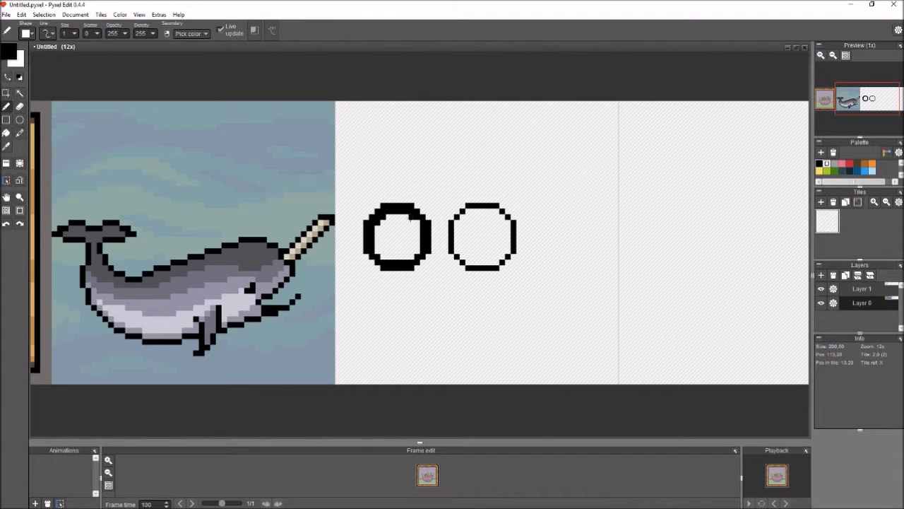
{"action": "key", "text": "ctrl+z"}
{"action": "key", "text": "ctrl+z"}
{"action": "key", "text": "ctrl+z"}
{"action": "key", "text": "ctrl+z"}
{"action": "key", "text": "ctrl+z"}
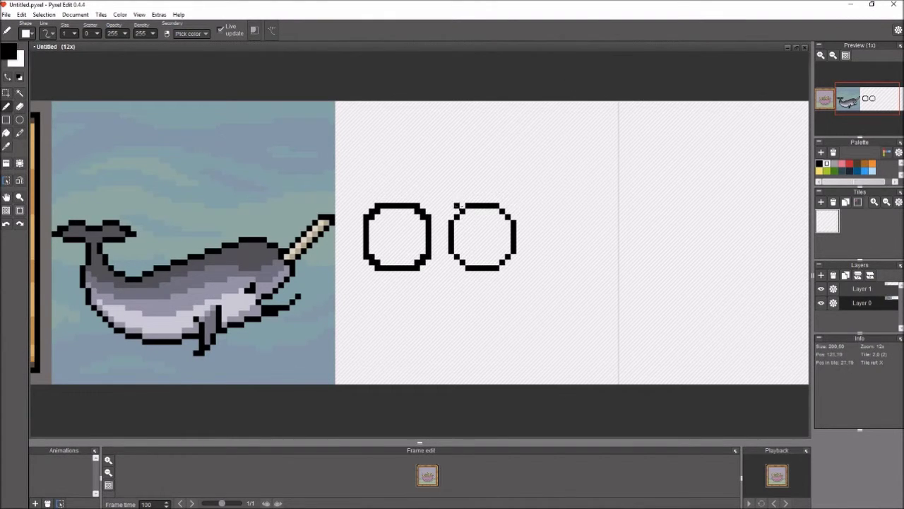
Join the two lens outlines with a short black bridge and add a hooked arm to the second lens
{"action": "left_click_drag", "start_coordinate": [433, 233], "coordinate": [442, 233]}
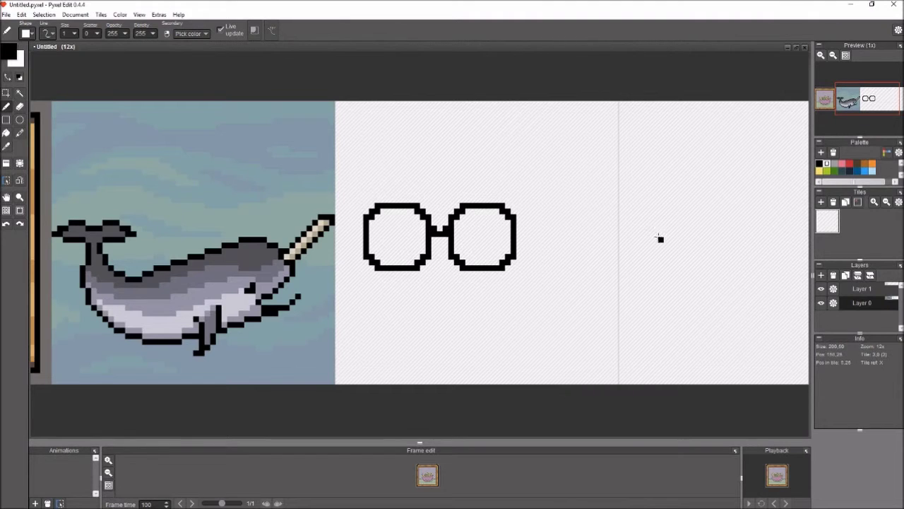
{"action": "left_click_drag", "start_coordinate": [518, 229], "coordinate": [537, 210]}
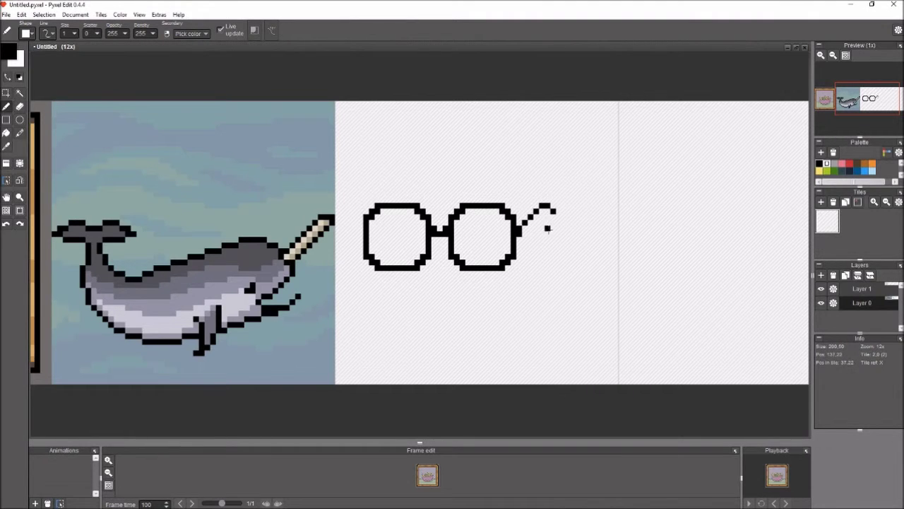
{"action": "key", "text": "m"}
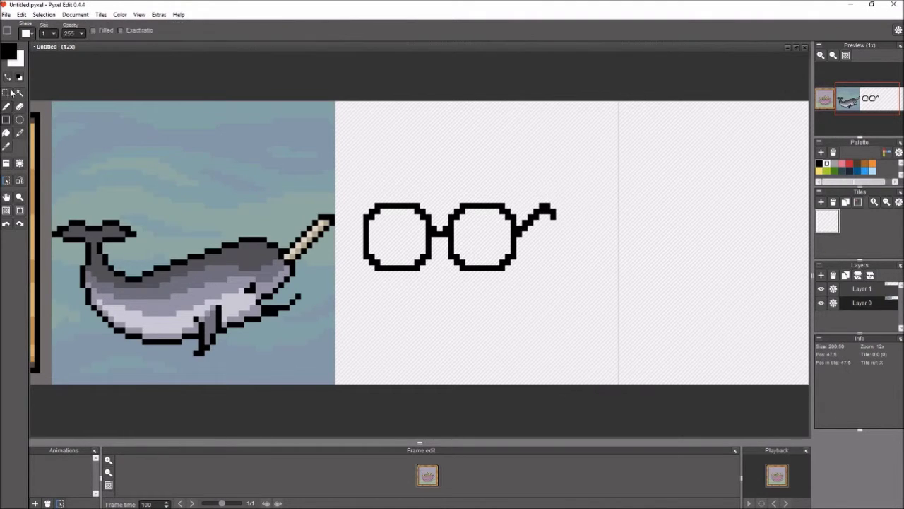
Try adding black highlight lines in the first lens and filling both lenses with light blue
{"action": "left_click_drag", "start_coordinate": [365, 196], "coordinate": [418, 240]}
{"action": "left_click", "coordinate": [163, 167]}
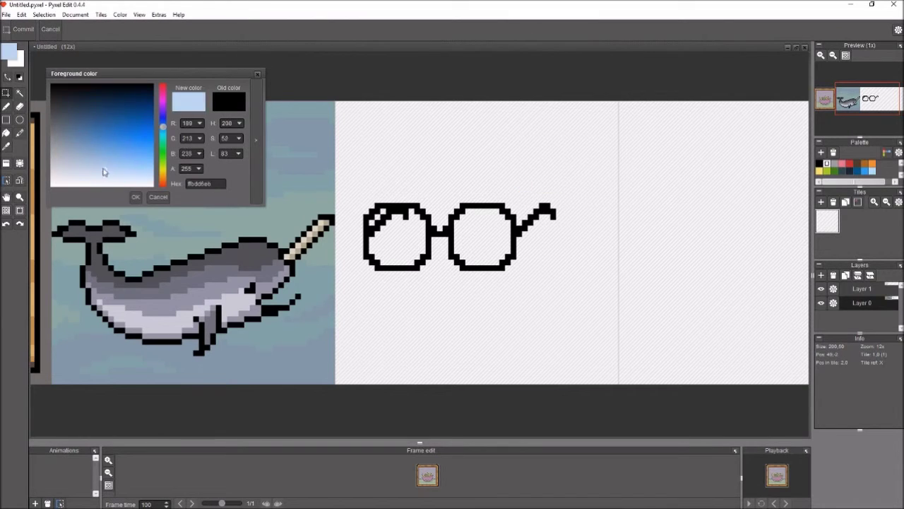
{"action": "left_click", "coordinate": [136, 196]}
{"action": "left_click", "coordinate": [481, 236]}
{"action": "left_click", "coordinate": [396, 243]}
{"action": "left_click", "coordinate": [379, 216]}
Undo the light blue lens fills
{"action": "left_click", "coordinate": [11, 53]}
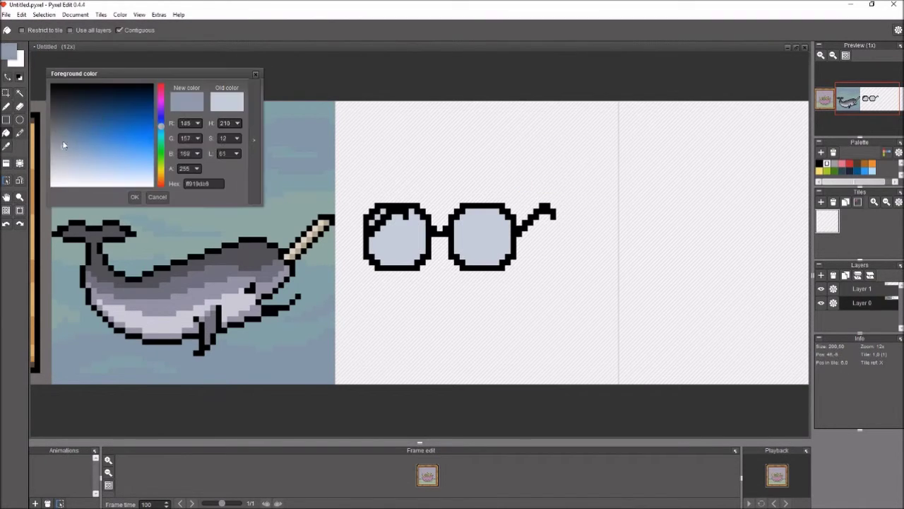
{"action": "key", "text": "Escape"}
{"action": "key", "text": "ctrl+z"}
{"action": "key", "text": "b"}
{"action": "key", "text": "ctrl+z"}
{"action": "key", "text": "ctrl+z"}
{"action": "key", "text": "ctrl+z"}
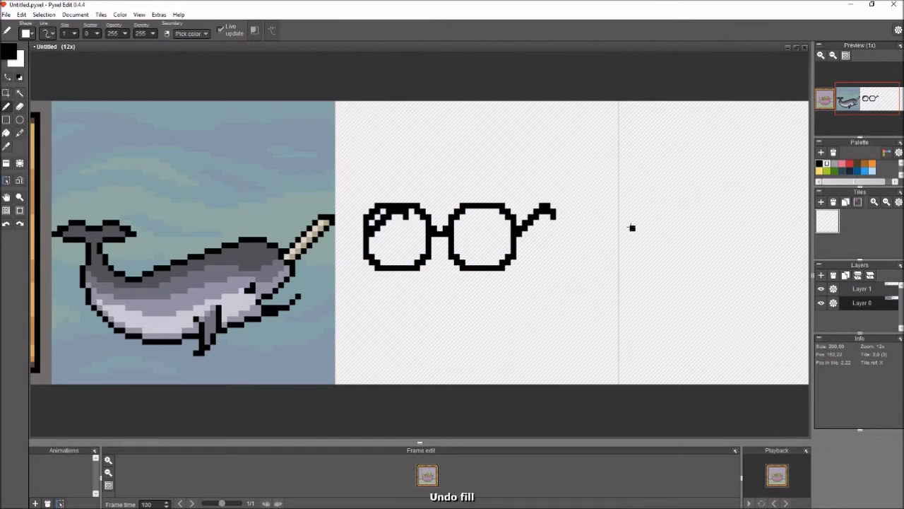
Clear the highlight lines from the first lens, reshape the glasses arm's hooked end, and save the document
{"action": "key", "text": "ctrl+v"}
{"action": "left_click_drag", "start_coordinate": [552, 217], "coordinate": [553, 294]}
{"action": "key", "text": "Escape"}
{"action": "left_click", "coordinate": [12, 54]}
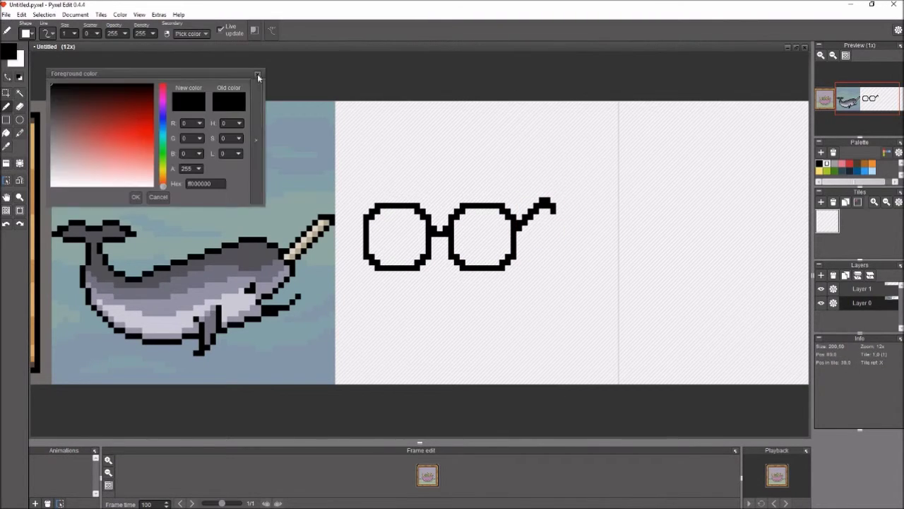
{"action": "key", "text": "Escape"}
{"action": "key", "text": "ctrl+s"}
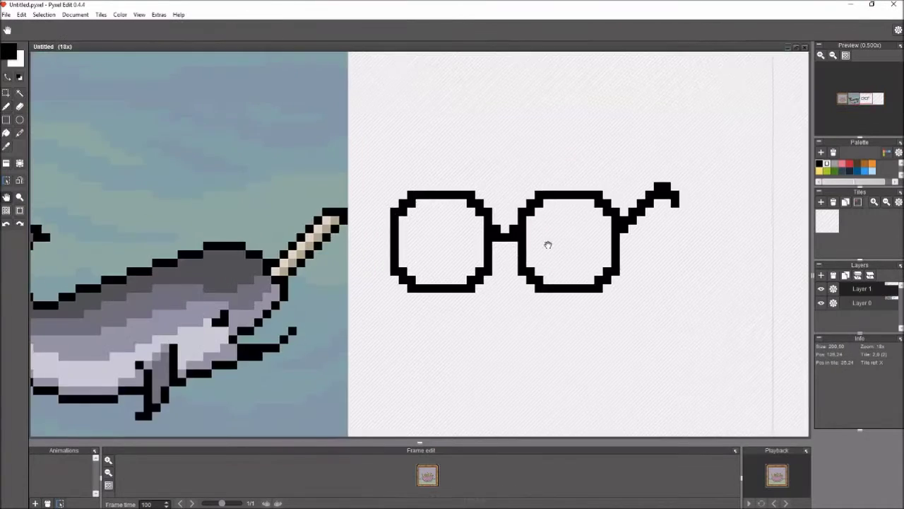
Sketch reflection lines in the first lens and fill both lenses with light grey-teal #bdc8c7
{"action": "key", "text": "ctrl+z"}
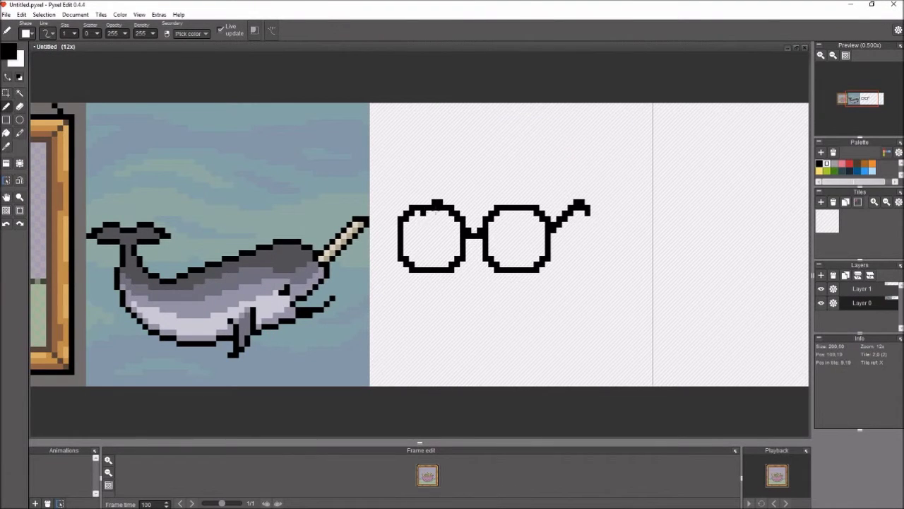
{"action": "key", "text": "ctrl+z"}
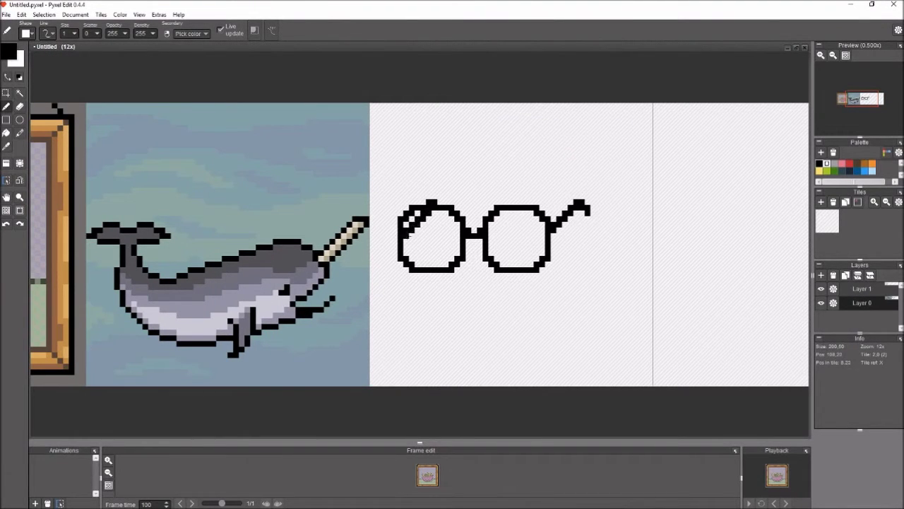
{"action": "left_click", "coordinate": [10, 51]}
{"action": "left_click", "coordinate": [60, 161]}
{"action": "left_click", "coordinate": [134, 196]}
{"action": "left_click", "coordinate": [431, 240]}
{"action": "left_click", "coordinate": [519, 237]}
Replace the first lens's reflection lines with a zigzag crack in dark grey-green
{"action": "left_click", "coordinate": [10, 50]}
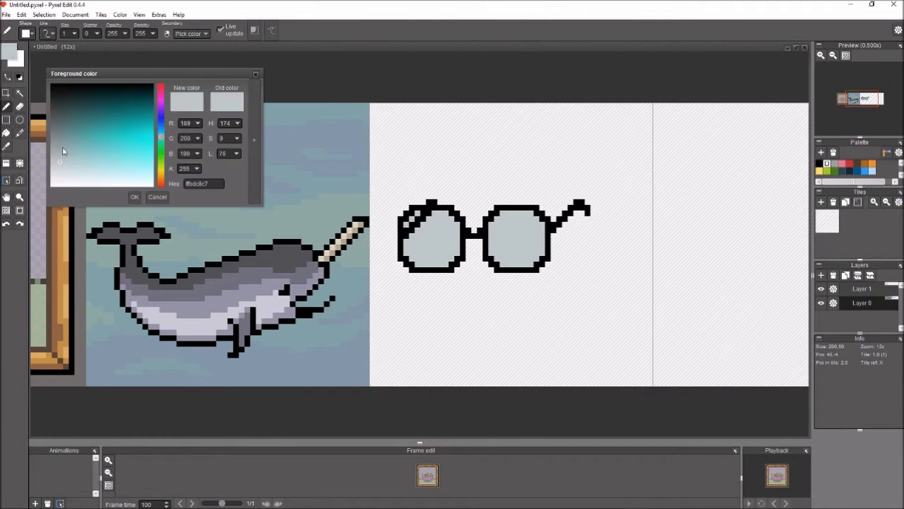
{"action": "left_click", "coordinate": [62, 149]}
{"action": "left_click", "coordinate": [134, 196]}
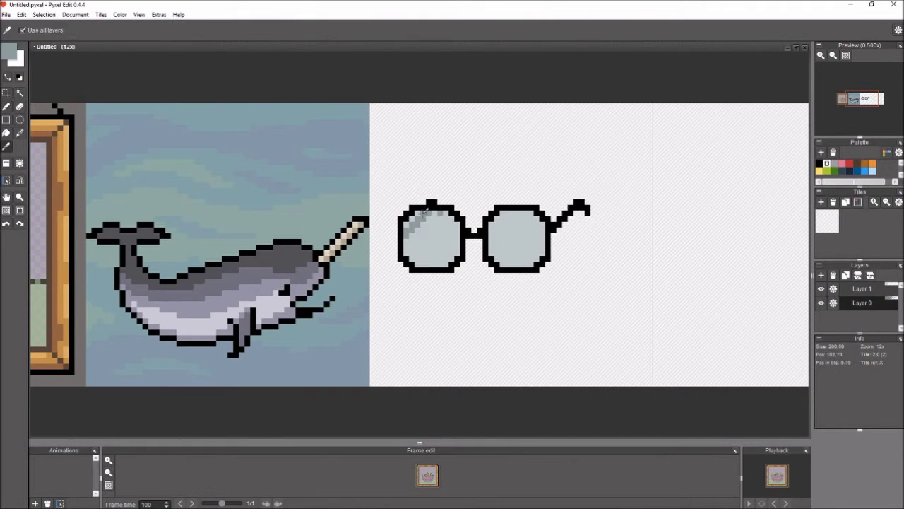
{"action": "left_click", "coordinate": [433, 207], "text": "alt"}
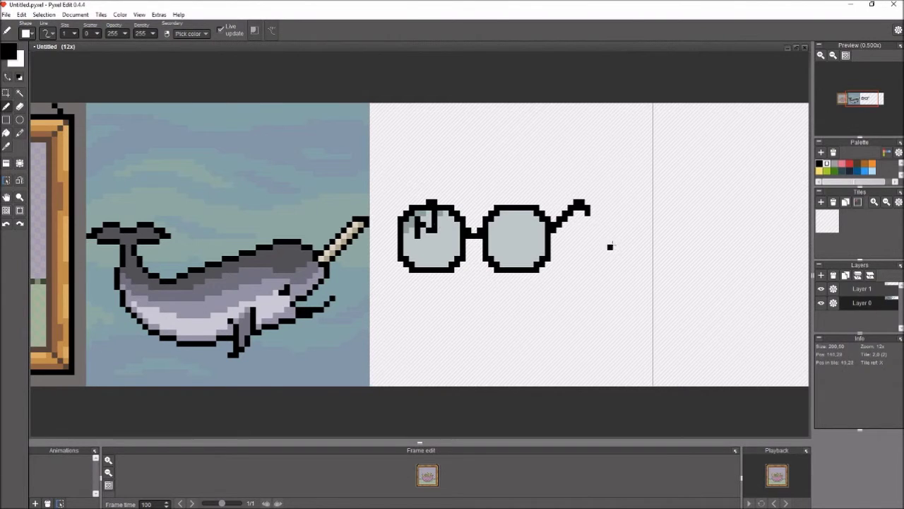
{"action": "left_click", "coordinate": [566, 260], "text": "alt"}
{"action": "mouse_move", "coordinate": [417, 227]}
{"action": "left_mouse_down"}
{"action": "mouse_move", "coordinate": [435, 216]}
{"action": "mouse_move", "coordinate": [432, 202]}
{"action": "left_mouse_up"}
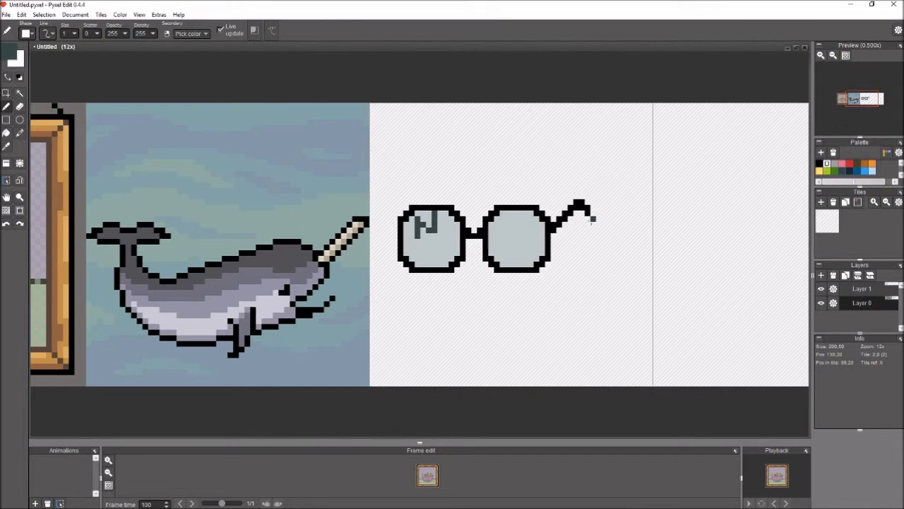
Enlarge the preview to 1x and extend the zigzag crack lower into the first lens
{"action": "left_click", "coordinate": [823, 55]}
{"action": "key", "text": "ctrl+z"}
{"action": "key", "text": "ctrl+y"}
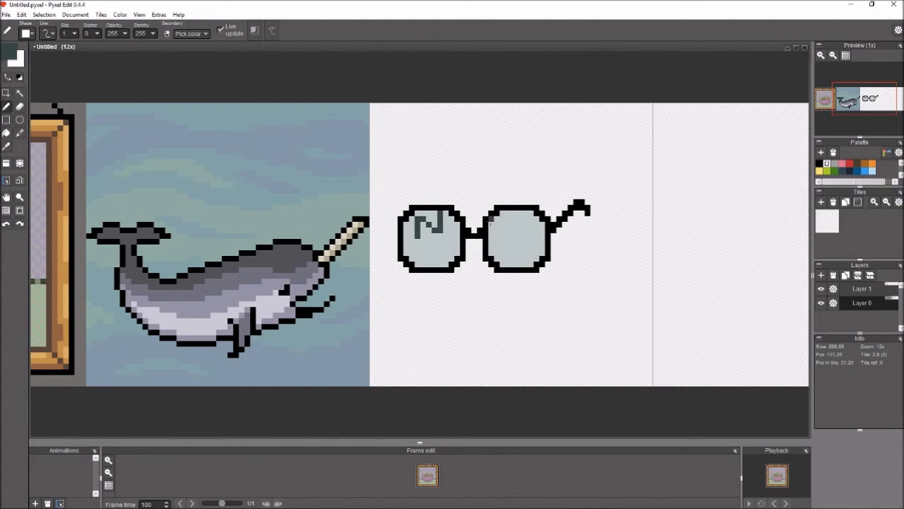
{"action": "key", "text": "ctrl+z"}
{"action": "left_click_drag", "start_coordinate": [429, 233], "coordinate": [425, 219]}
{"action": "left_click", "coordinate": [424, 218], "text": "alt"}
Outline a long tapered wand in black below the glasses and fill it with dark brown
{"action": "left_click", "coordinate": [537, 270], "text": "alt"}
{"action": "left_click_drag", "start_coordinate": [431, 346], "coordinate": [417, 324]}
{"action": "left_click", "coordinate": [636, 276], "text": "shift"}
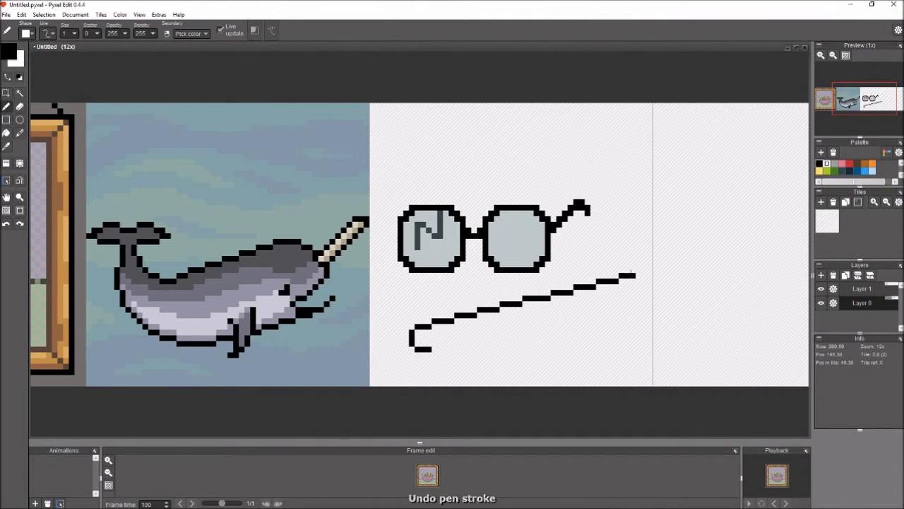
{"action": "left_click", "coordinate": [432, 348]}
{"action": "left_click", "coordinate": [639, 287], "text": "shift"}
{"action": "left_click", "coordinate": [9, 51]}
{"action": "left_click", "coordinate": [59, 109]}
{"action": "left_click", "coordinate": [526, 311]}
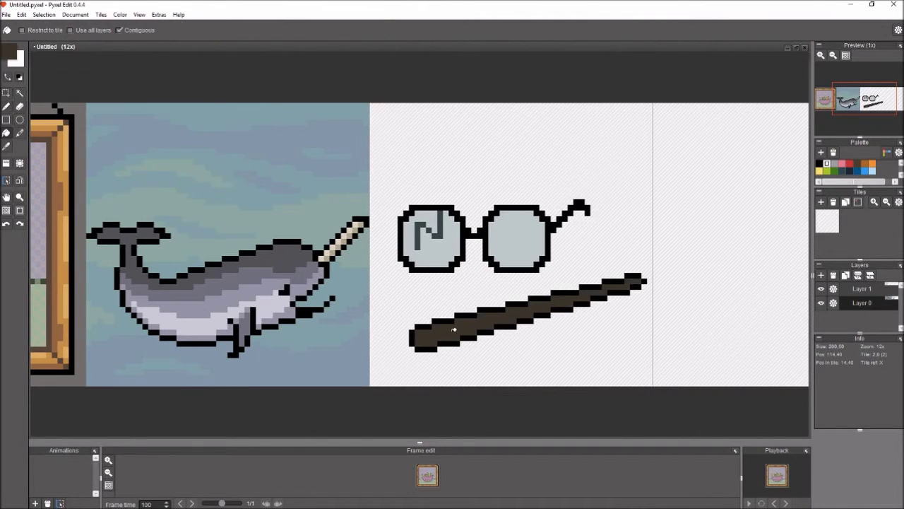
Add lighter brown wood-grain strokes along the wand and reshape its narrow tip in black
{"action": "key", "text": "ctrl+z"}
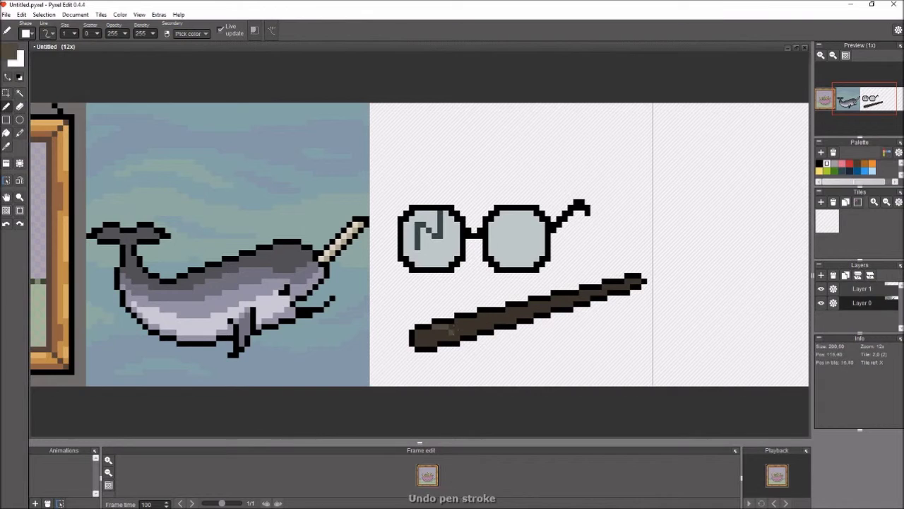
{"action": "left_click_drag", "start_coordinate": [457, 326], "coordinate": [486, 320]}
{"action": "key", "text": "ctrl+z"}
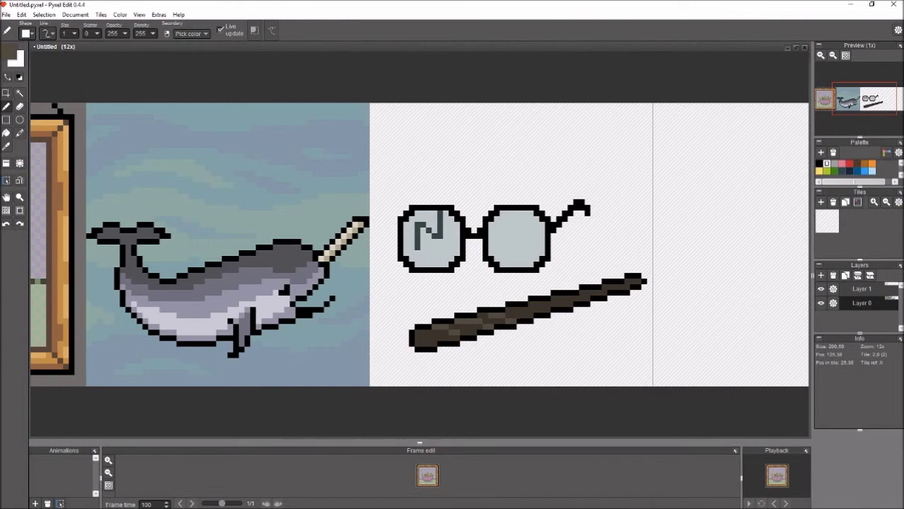
{"action": "key", "text": "ctrl+z"}
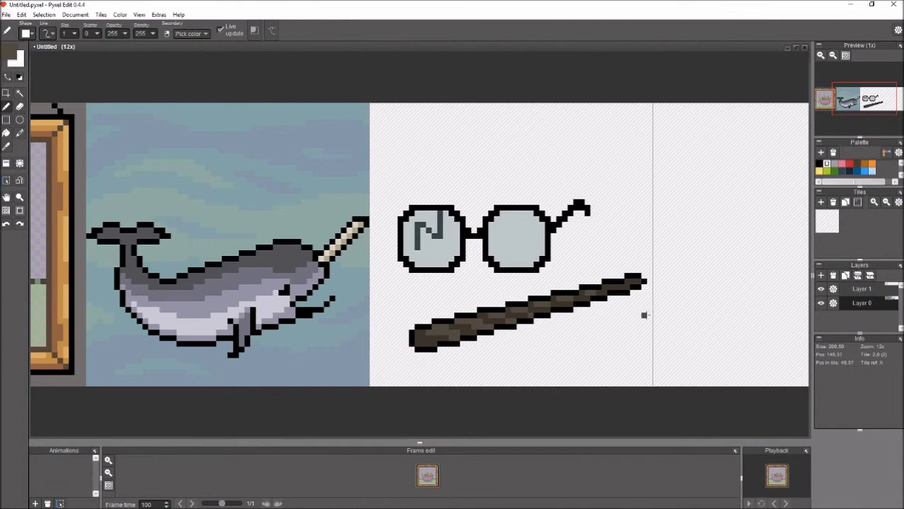
{"action": "left_click", "coordinate": [642, 283], "text": "alt"}
{"action": "key", "text": "ctrl+z"}
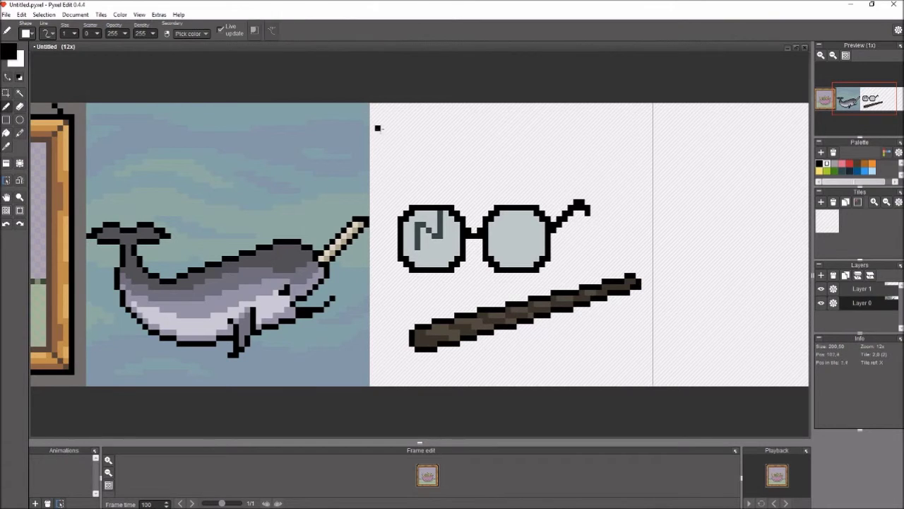
Draw the black pixel letters "HAR" above the glasses
{"action": "left_click_drag", "start_coordinate": [382, 115], "coordinate": [382, 153]}
{"action": "mouse_move", "coordinate": [385, 131]}
{"action": "left_mouse_down"}
{"action": "mouse_move", "coordinate": [395, 152]}
{"action": "mouse_move", "coordinate": [431, 136]}
{"action": "left_mouse_up"}
{"action": "left_click", "coordinate": [414, 147]}
{"action": "key", "text": "ctrl+z"}
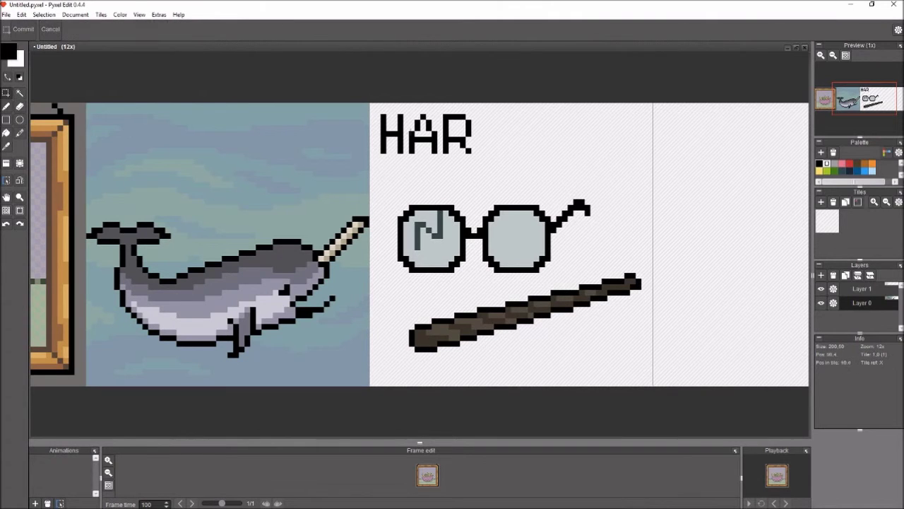
Complete the word "HARRY" and shift the glasses and wand down to make room for another line
{"action": "left_click_drag", "start_coordinate": [480, 115], "coordinate": [481, 152]}
{"action": "left_click_drag", "start_coordinate": [480, 115], "coordinate": [482, 133]}
{"action": "mouse_move", "coordinate": [494, 136]}
{"action": "left_mouse_down"}
{"action": "mouse_move", "coordinate": [506, 153]}
{"action": "mouse_move", "coordinate": [535, 131]}
{"action": "left_mouse_up"}
{"action": "key", "text": "ctrl+z"}
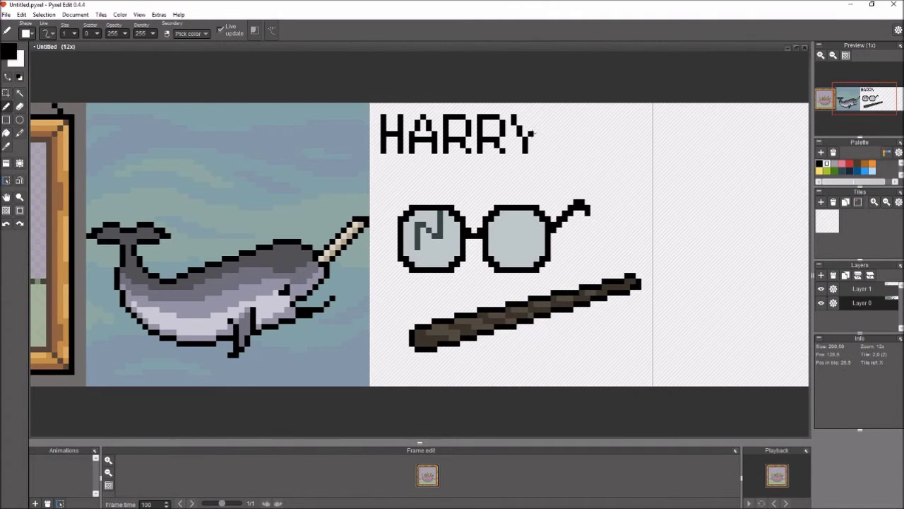
{"action": "key", "text": "ctrl+z"}
{"action": "key", "text": "ctrl+z"}
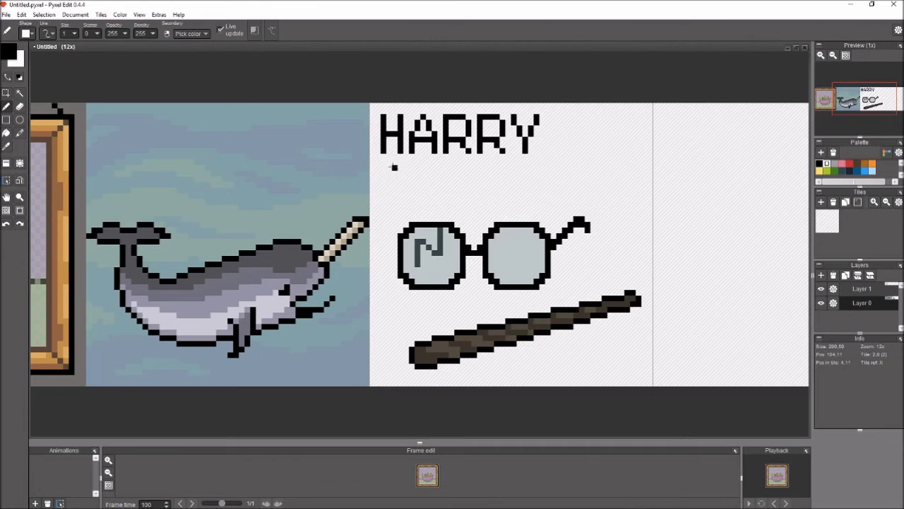
Draw the word "POTTER" in black pixel letters between "HARRY" and the glasses
{"action": "left_click_drag", "start_coordinate": [433, 167], "coordinate": [432, 204]}
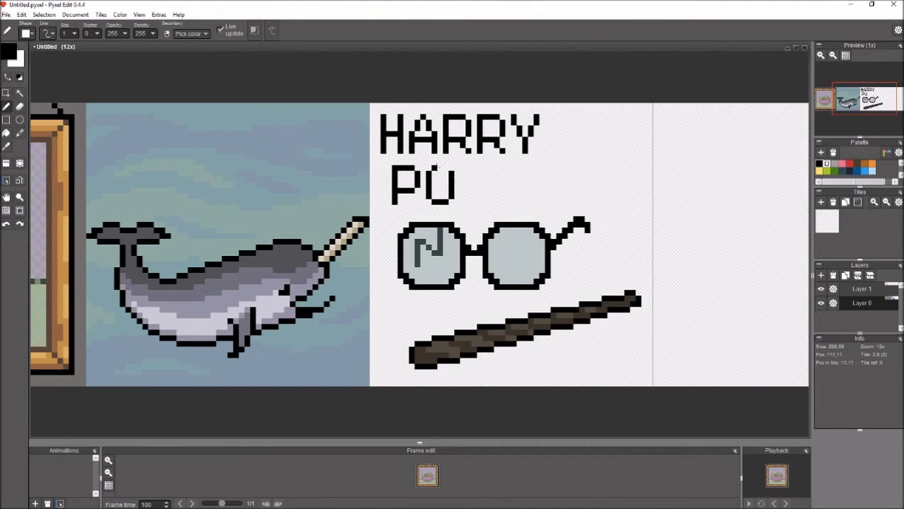
{"action": "left_click_drag", "start_coordinate": [478, 169], "coordinate": [477, 203]}
{"action": "left_click_drag", "start_coordinate": [510, 167], "coordinate": [544, 168]}
{"action": "left_click_drag", "start_coordinate": [525, 169], "coordinate": [525, 203]}
{"action": "mouse_move", "coordinate": [573, 168]}
{"action": "left_mouse_down"}
{"action": "mouse_move", "coordinate": [573, 204]}
{"action": "mouse_move", "coordinate": [570, 185]}
{"action": "left_mouse_up"}
{"action": "mouse_move", "coordinate": [585, 168]}
{"action": "left_mouse_down"}
{"action": "mouse_move", "coordinate": [585, 203]}
{"action": "mouse_move", "coordinate": [593, 190]}
{"action": "left_mouse_up"}
Select the letters "TER" in "POTTER" and move them closer to the preceding letters
{"action": "key", "text": "m"}
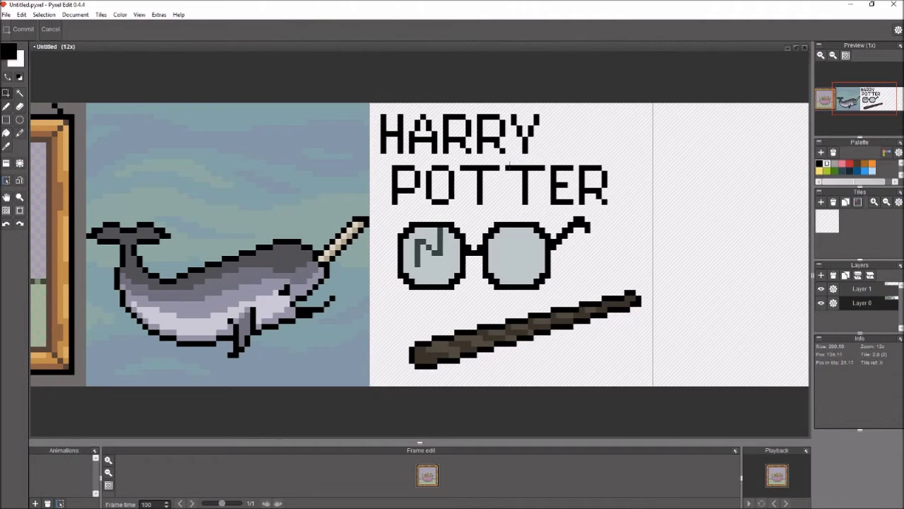
{"action": "left_click_drag", "start_coordinate": [496, 158], "coordinate": [609, 208]}
{"action": "key", "text": "Left"}
{"action": "key", "text": "Left"}
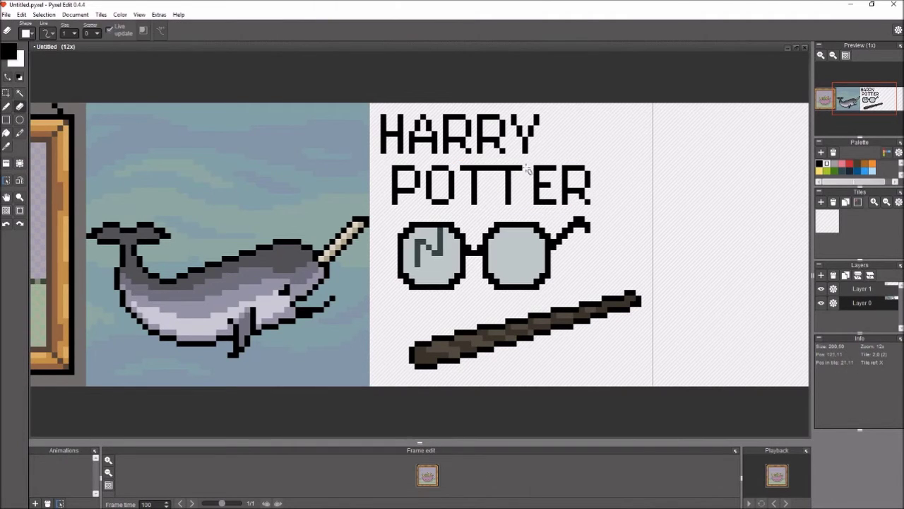
Shift the end letters "ER" in "POTTER" closer to "TT" and add black curls to the outer letters of both words
{"action": "key", "text": "Left"}
{"action": "key", "text": "Return"}
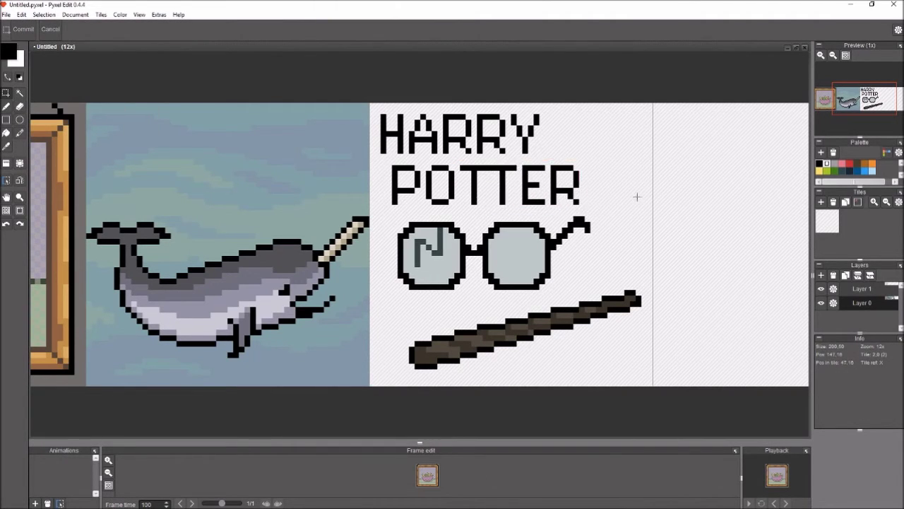
{"action": "key", "text": "b"}
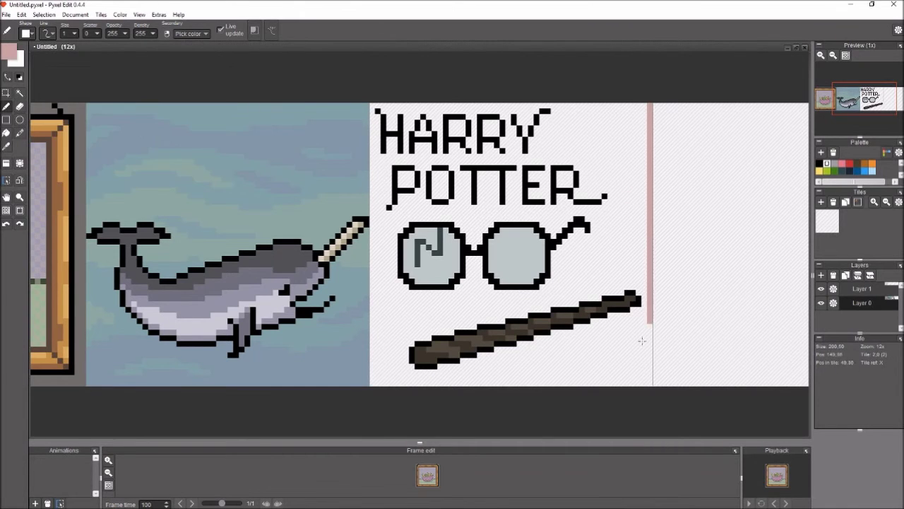
Fill the Harry Potter tile's background with dusty pink and draw lighter diagonal highlights on both glasses lenses
{"action": "key", "text": "f"}
{"action": "left_click", "coordinate": [639, 205]}
{"action": "key", "text": "b"}
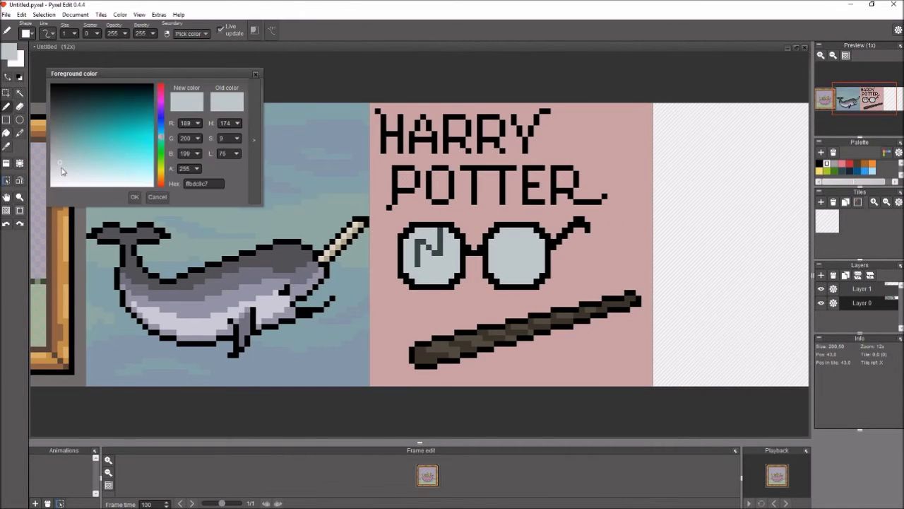
{"action": "left_click", "coordinate": [503, 259], "text": "alt"}
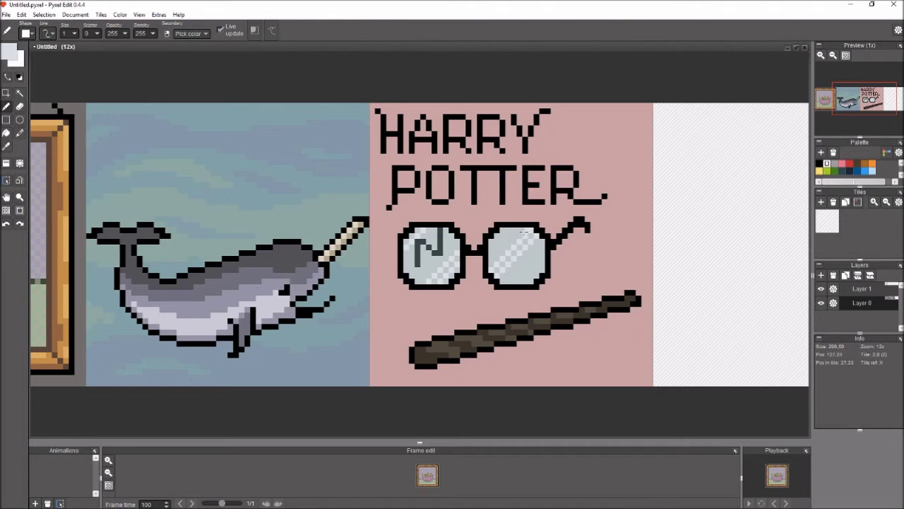
{"action": "key", "text": "ctrl+z"}
Move the "HARRY POTTER" lettering sideways to centre it over the glasses, and fill the leftover gaps with the background pink
{"action": "left_click_drag", "start_coordinate": [494, 155], "coordinate": [517, 155]}
{"action": "key", "text": "f"}
{"action": "left_click", "coordinate": [604, 202], "text": "alt"}
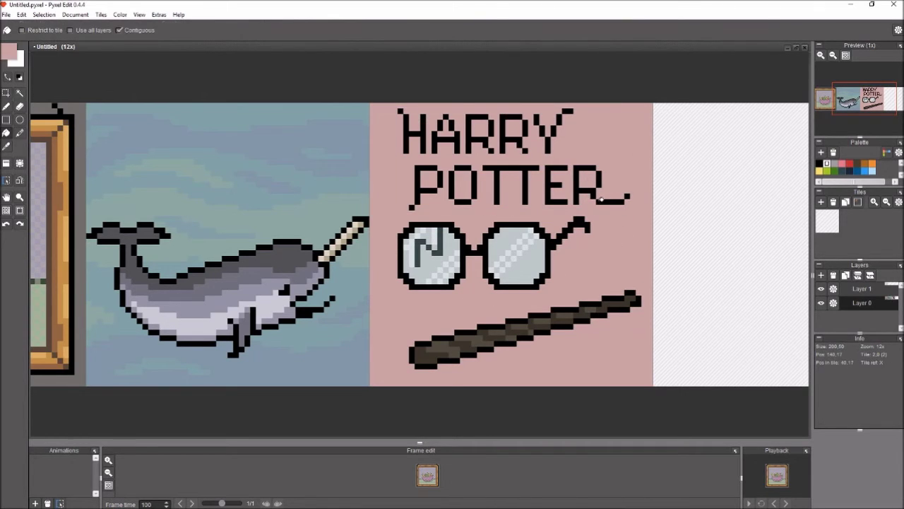
Paint over the curl at the top of the "H" in "HARRY" with background pink and draw a black curl at its foot
{"action": "key", "text": "b"}
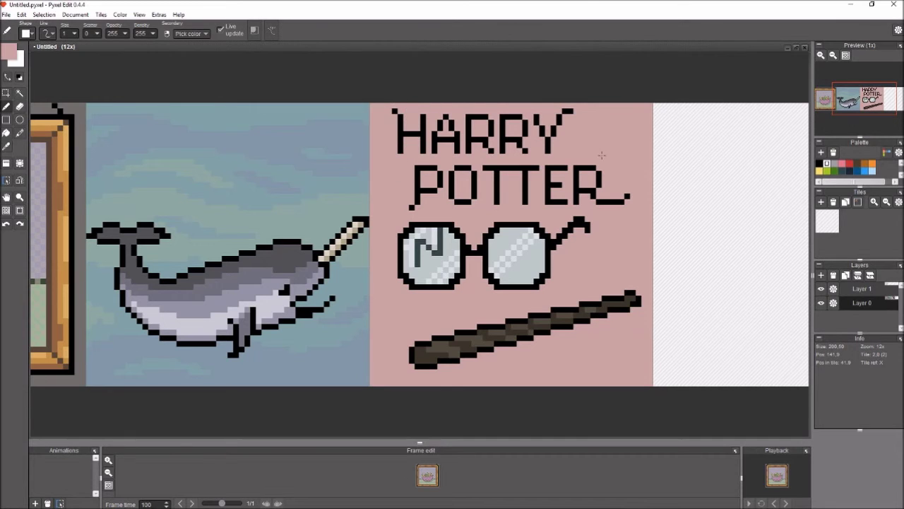
{"action": "left_click_drag", "start_coordinate": [394, 111], "coordinate": [401, 134]}
{"action": "left_click", "coordinate": [399, 141], "text": "alt"}
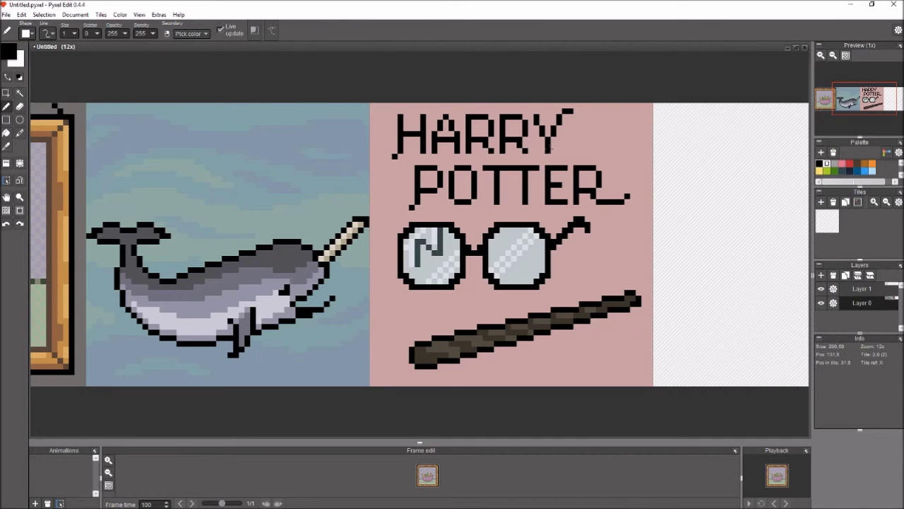
Save the pixel-art document
{"action": "scroll", "coordinate": [618, 216], "scroll_direction": "down", "scroll_amount": 3}
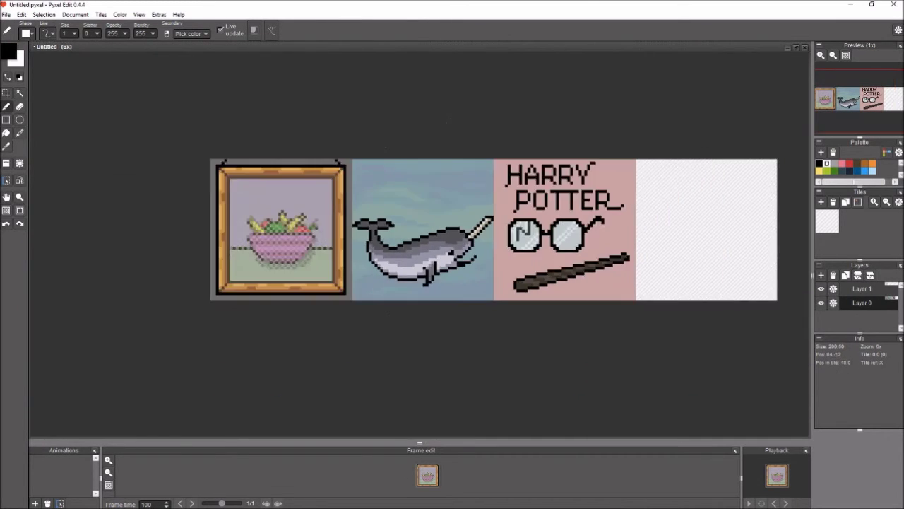
{"action": "left_click", "coordinate": [834, 288]}
{"action": "left_click_drag", "start_coordinate": [844, 271], "coordinate": [858, 271]}
{"action": "left_click", "coordinate": [817, 301]}
{"action": "key", "text": "ctrl+s"}
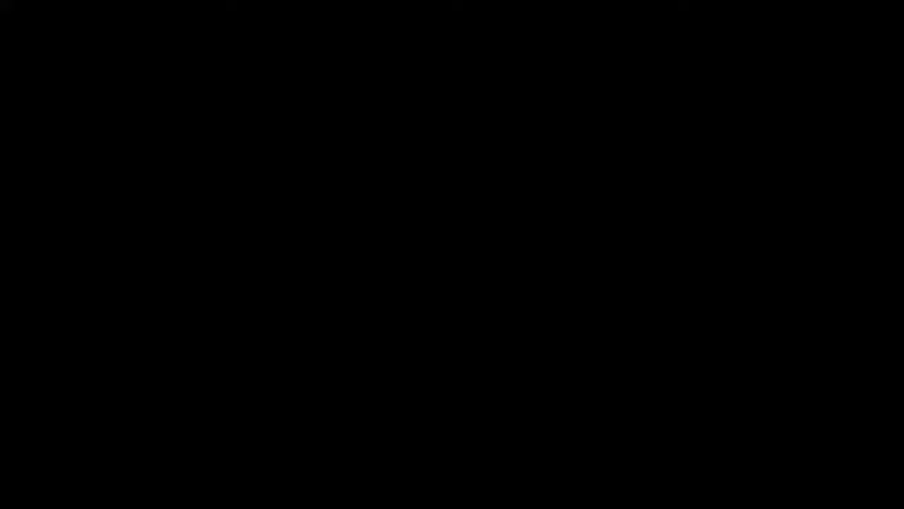